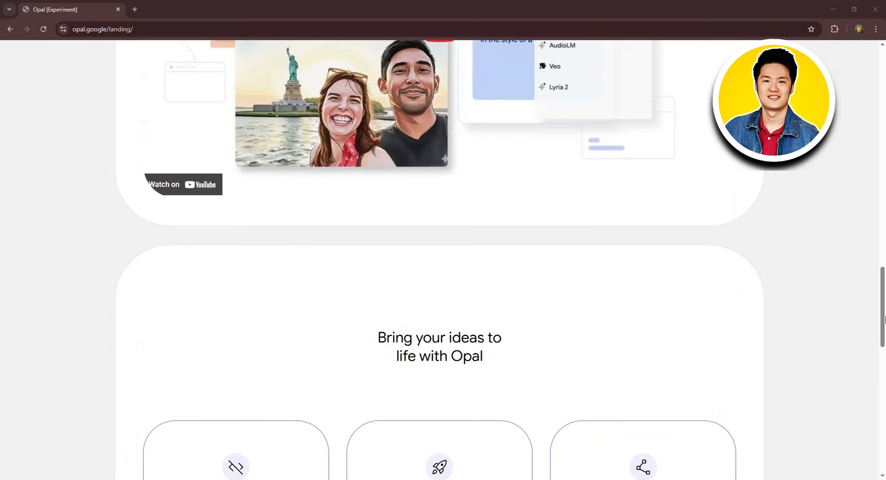
Sign in to Opal with the listed Google account and continue to the access permissions
{"action": "scroll", "coordinate": [884, 319], "scroll_direction": "down", "scroll_amount": 5}
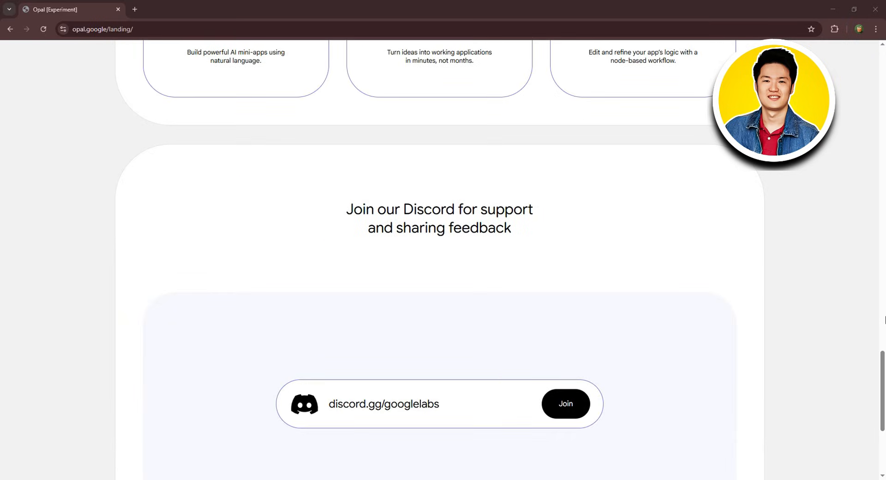
{"action": "scroll", "coordinate": [885, 318], "scroll_direction": "up", "scroll_amount": 15}
{"action": "scroll", "coordinate": [884, 319], "scroll_direction": "up", "scroll_amount": 20}
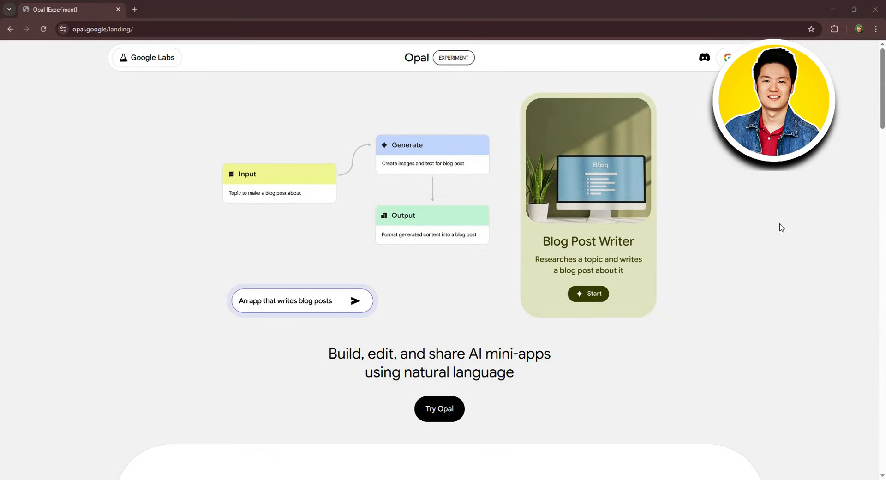
{"action": "left_click", "coordinate": [742, 57]}
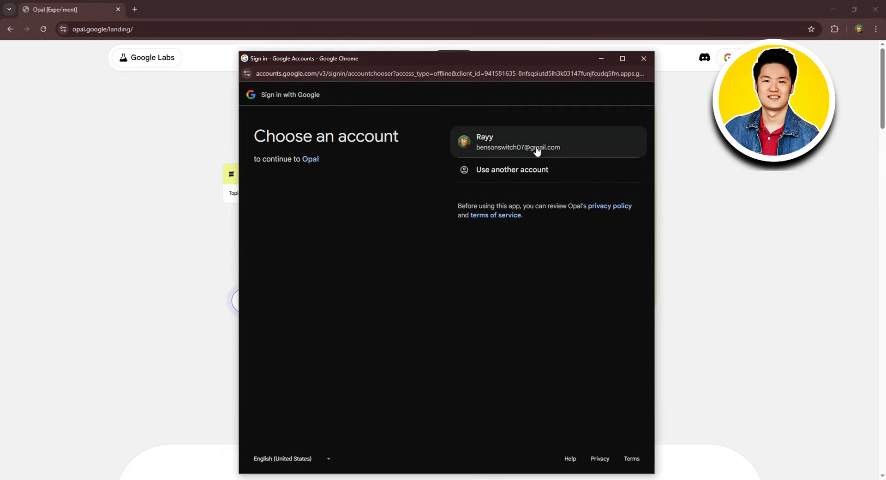
{"action": "left_click", "coordinate": [536, 151]}
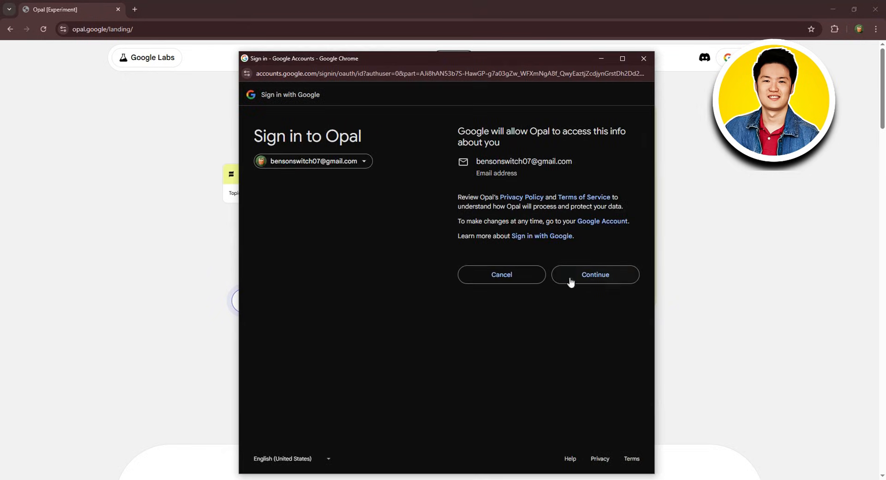
{"action": "left_click", "coordinate": [592, 281]}
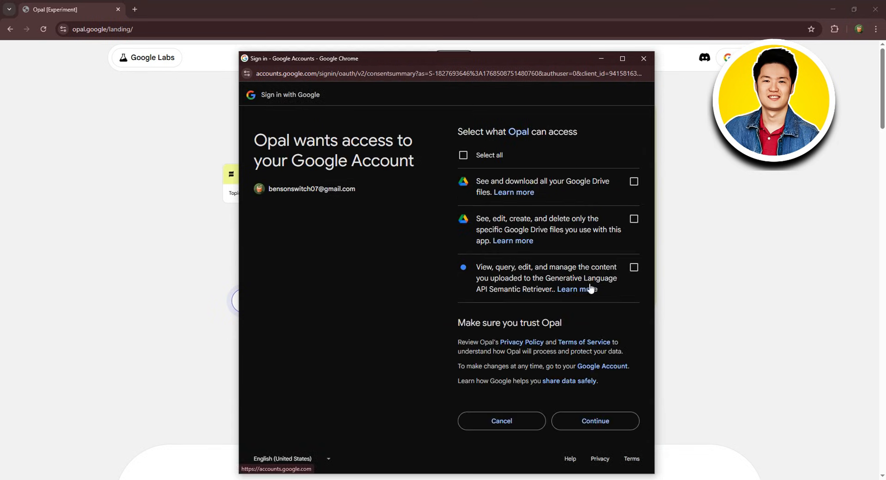
Grant Opal all requested Google account permissions and confirm the welcome preferences with both options enabled
{"action": "left_click", "coordinate": [464, 155]}
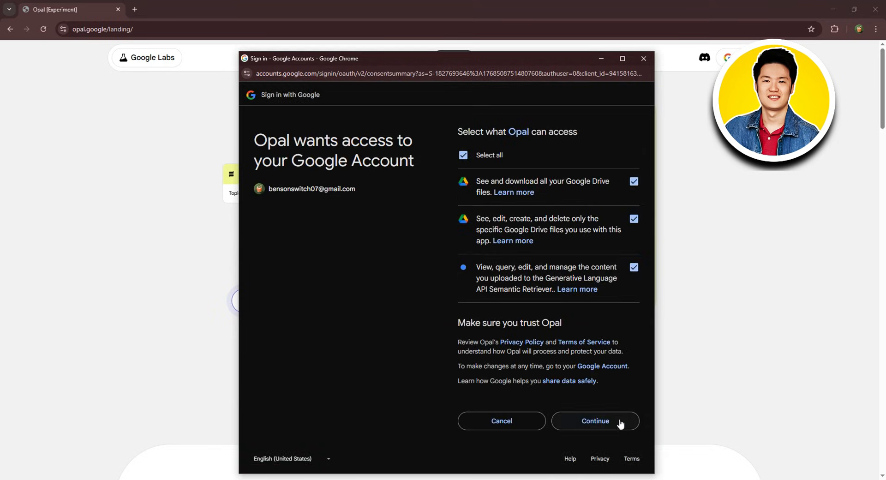
{"action": "left_click", "coordinate": [592, 419]}
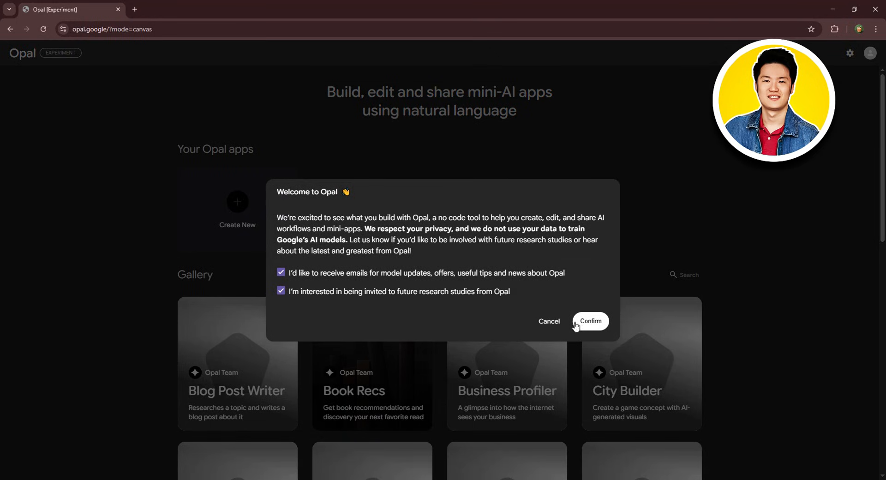
{"action": "left_click", "coordinate": [581, 321]}
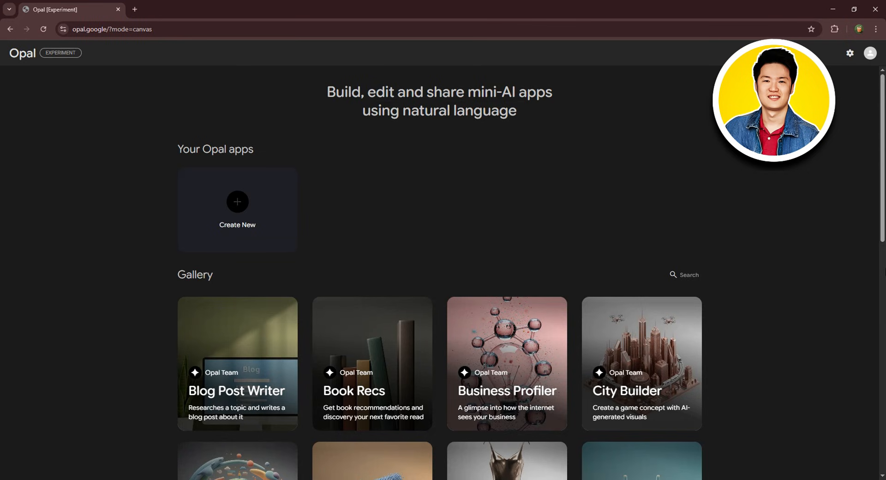
Browse the gallery of premade mini-apps and open the Blog Post Writer
{"action": "scroll", "coordinate": [842, 275], "scroll_direction": "down", "scroll_amount": 3}
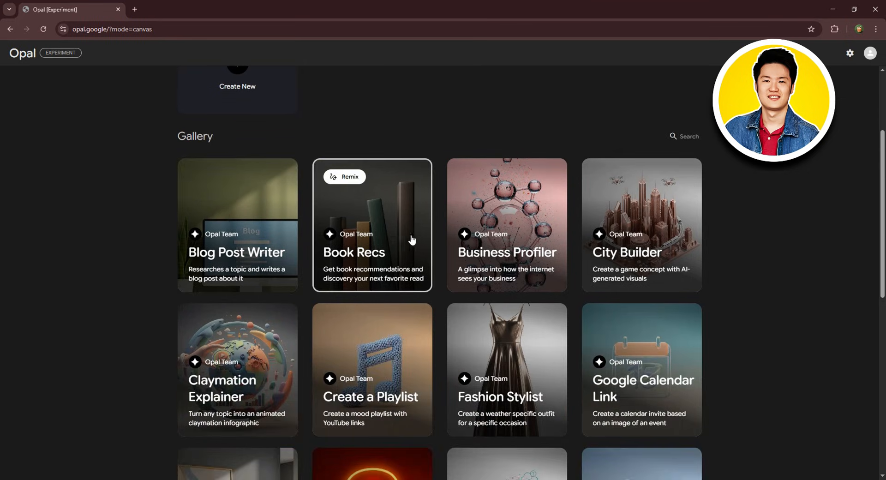
{"action": "scroll", "coordinate": [659, 182], "scroll_direction": "down", "scroll_amount": 2}
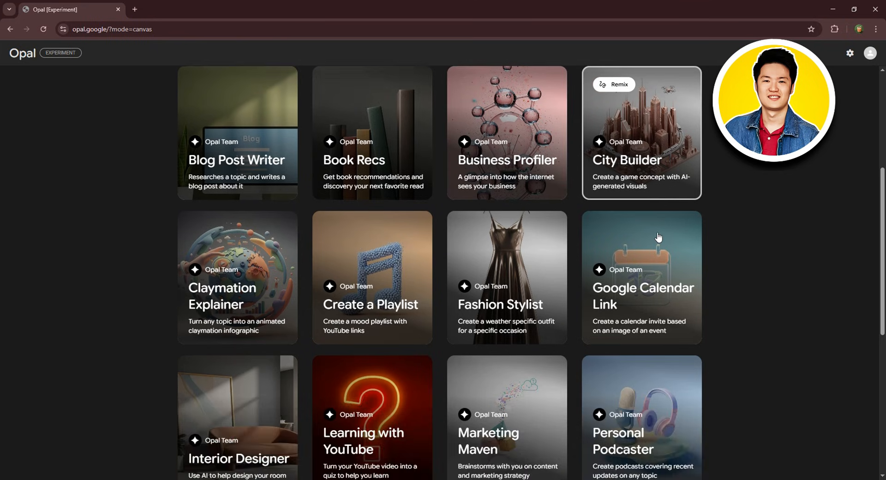
{"action": "scroll", "coordinate": [295, 249], "scroll_direction": "down", "scroll_amount": 4}
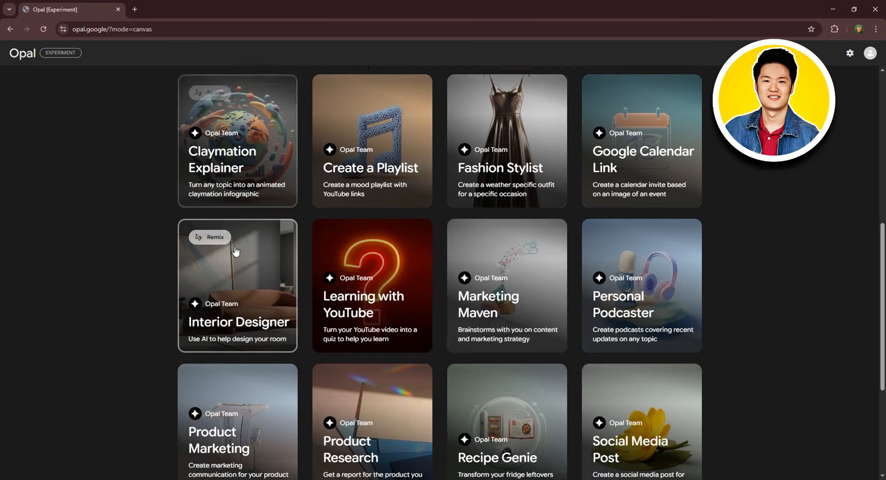
{"action": "scroll", "coordinate": [641, 240], "scroll_direction": "down", "scroll_amount": 2}
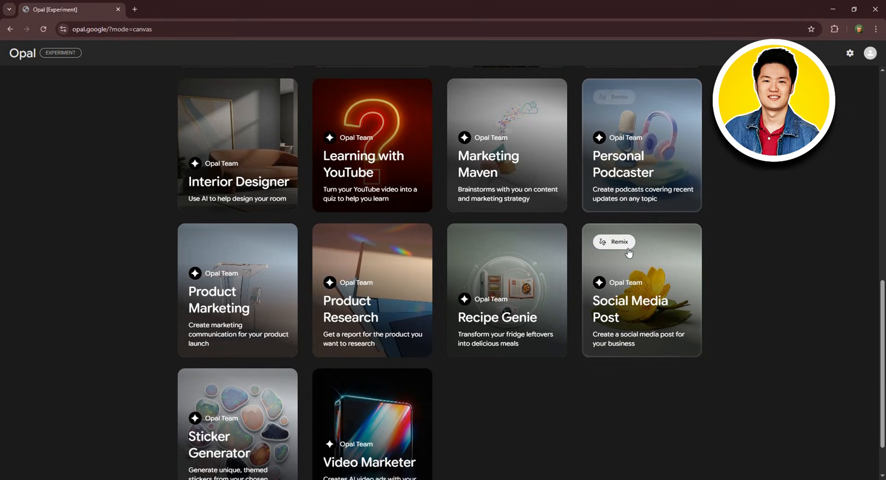
{"action": "scroll", "coordinate": [240, 286], "scroll_direction": "down", "scroll_amount": 1}
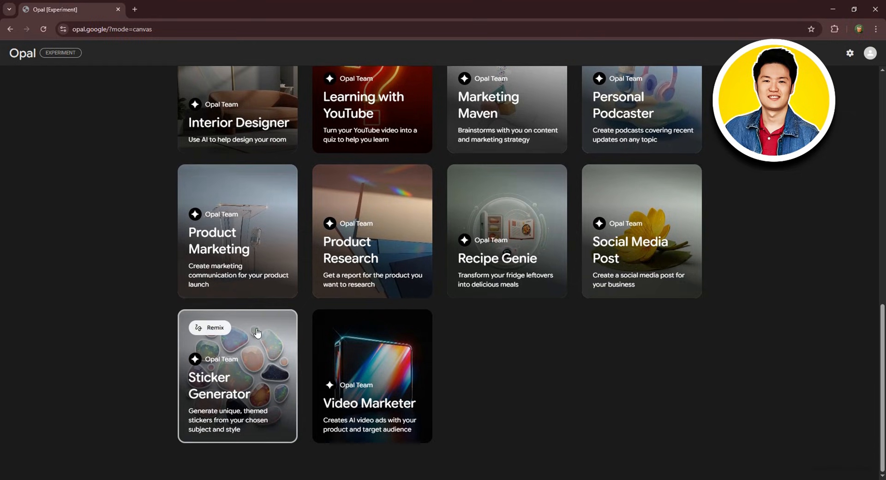
{"action": "scroll", "coordinate": [358, 339], "scroll_direction": "up", "scroll_amount": 9}
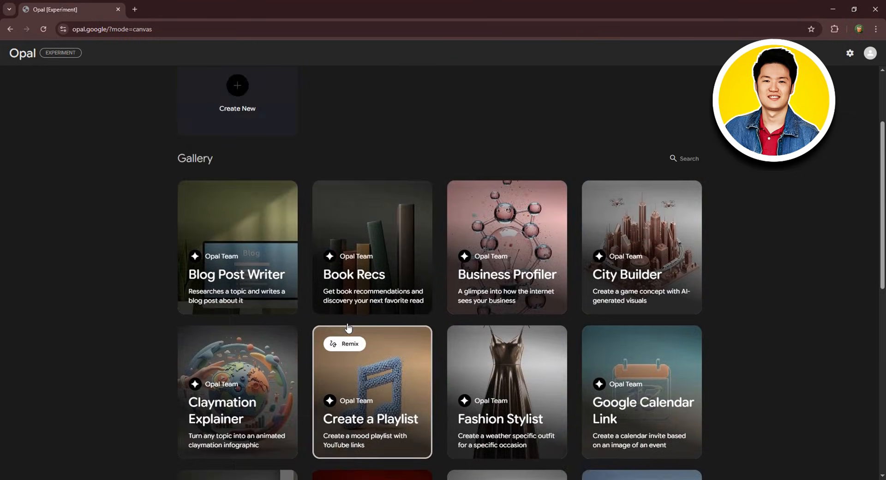
{"action": "left_click", "coordinate": [234, 262]}
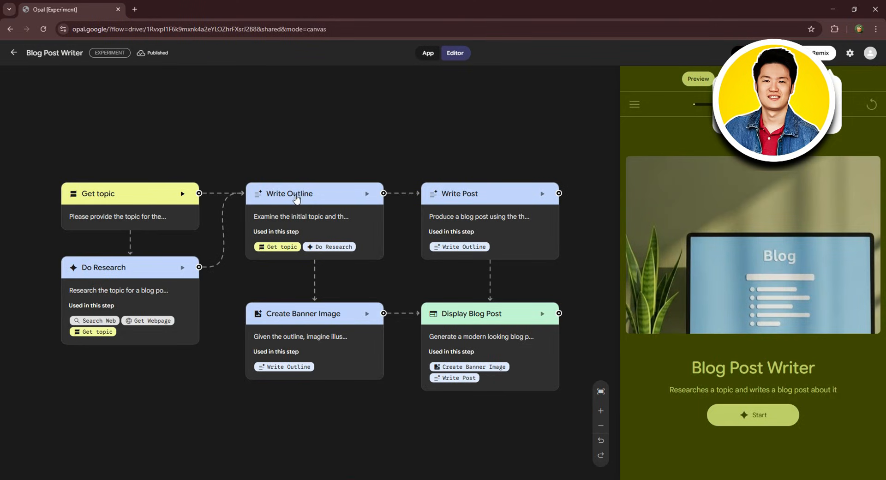
Inspect the workflow's Get topic, Write Outline, Write Post, Display Blog Post and Create Banner Image steps, leaving none selected
{"action": "left_click", "coordinate": [155, 193]}
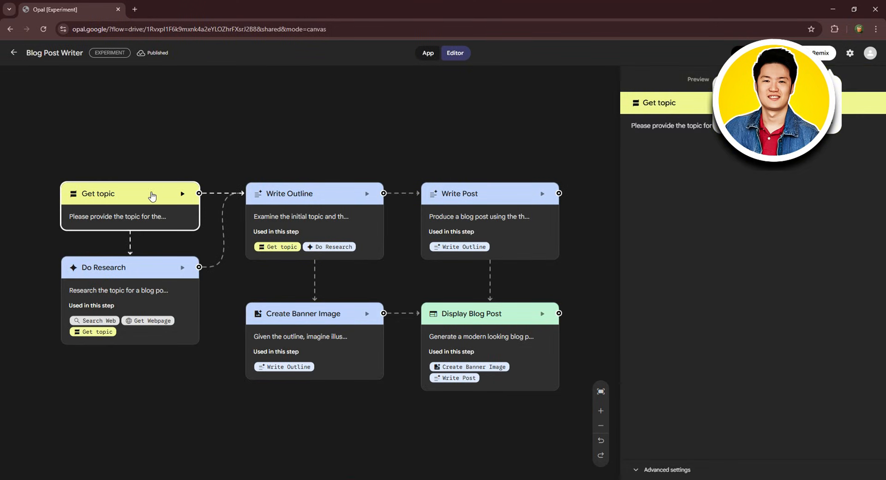
{"action": "left_click", "coordinate": [319, 194]}
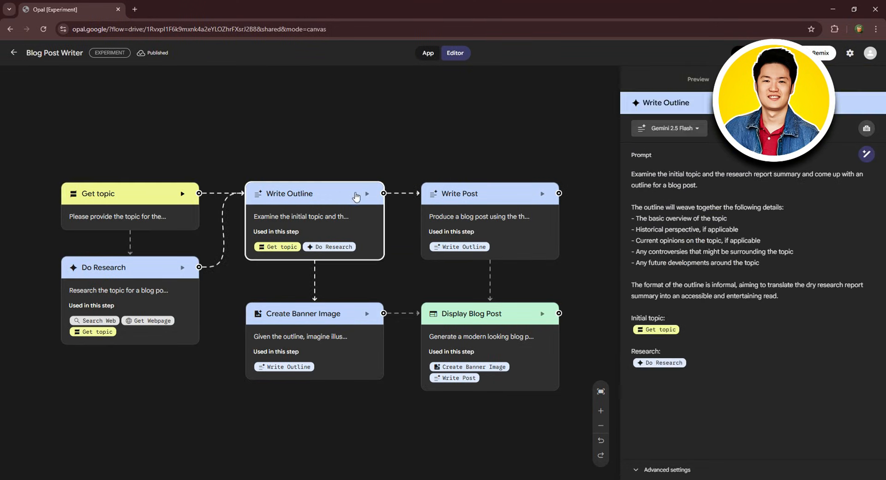
{"action": "left_click", "coordinate": [466, 196]}
{"action": "left_click", "coordinate": [462, 317]}
{"action": "left_click", "coordinate": [283, 311]}
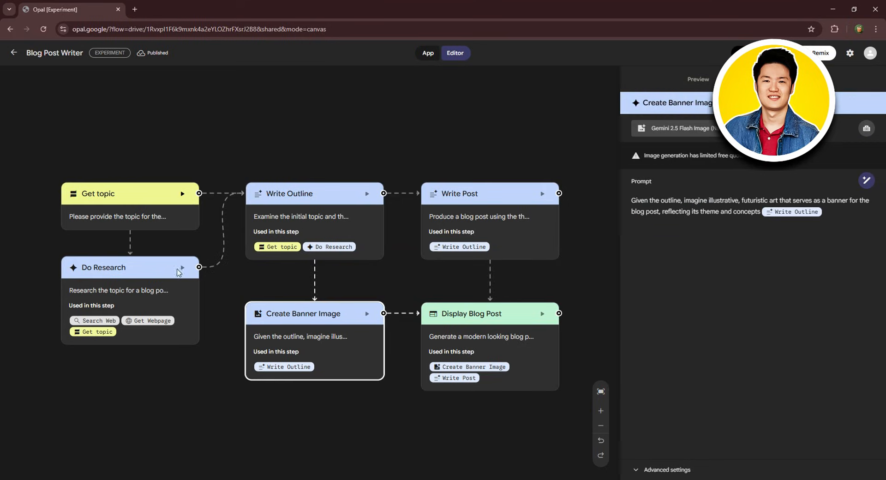
{"action": "left_click", "coordinate": [139, 251]}
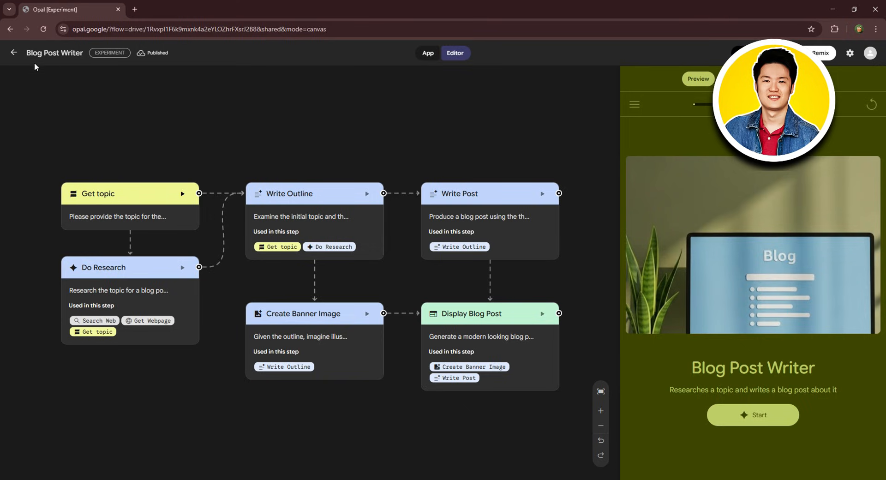
Leave the Blog Post Writer, create a new blank app, and check its App view before returning to the editor
{"action": "left_click", "coordinate": [14, 52]}
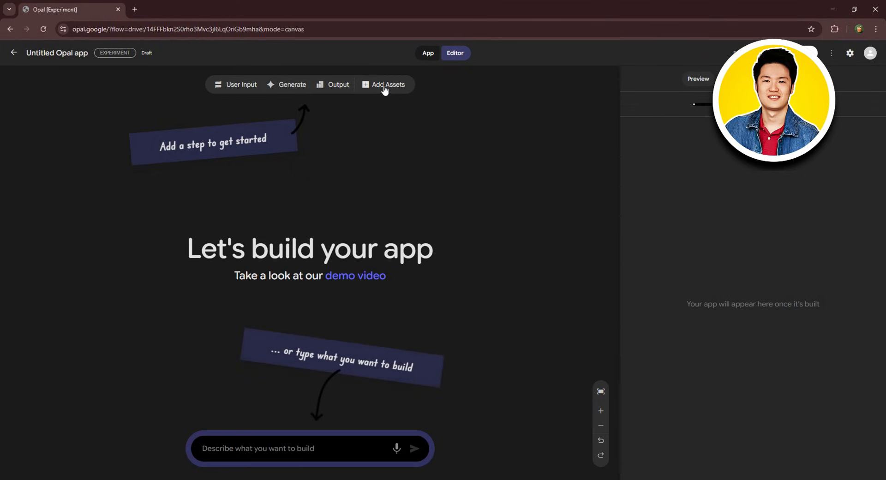
{"action": "left_click", "coordinate": [431, 54]}
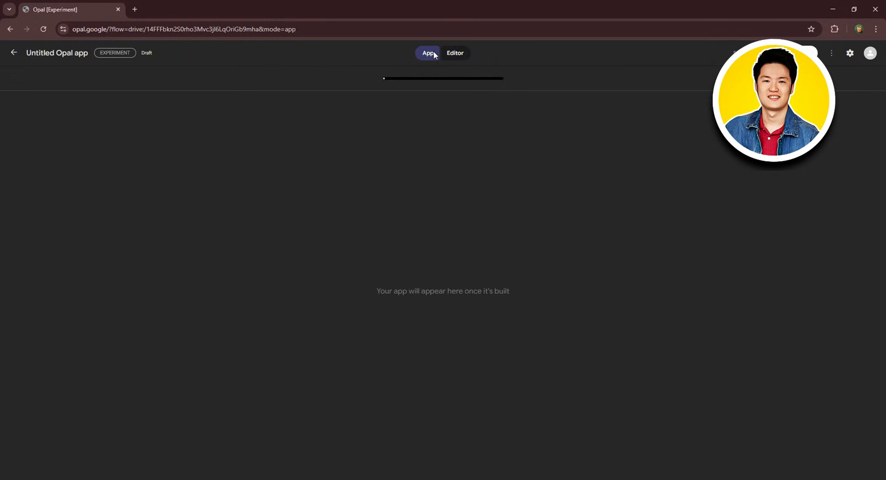
{"action": "left_click", "coordinate": [451, 56]}
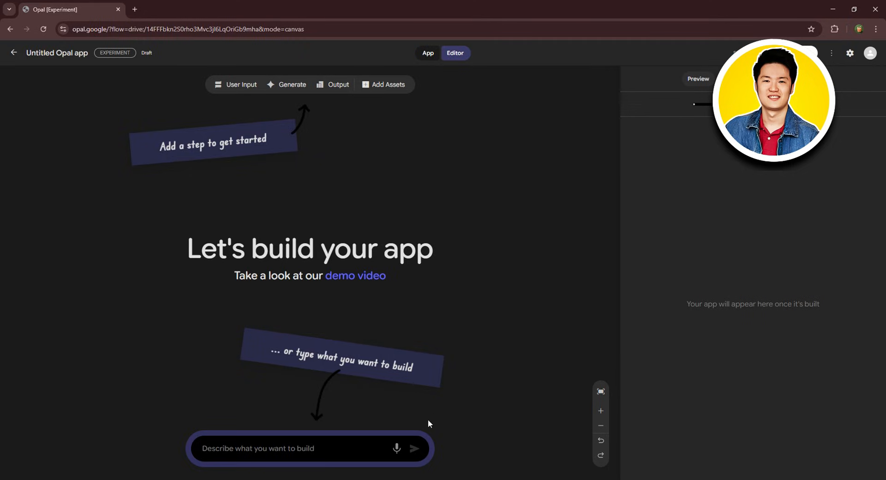
Generate an app from the first Notepad prompt, asking for an informative, well-structured blog post along with a banner image from a topic
{"action": "left_click", "coordinate": [245, 448]}
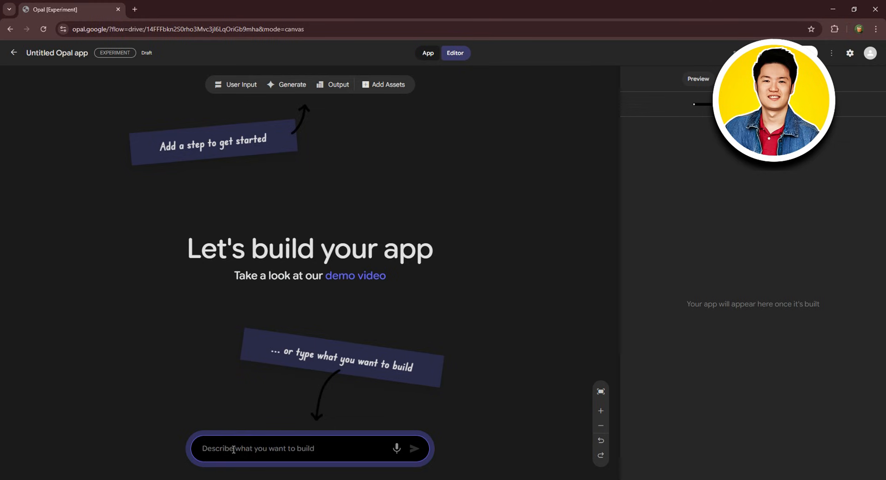
{"action": "key", "text": "alt+Tab"}
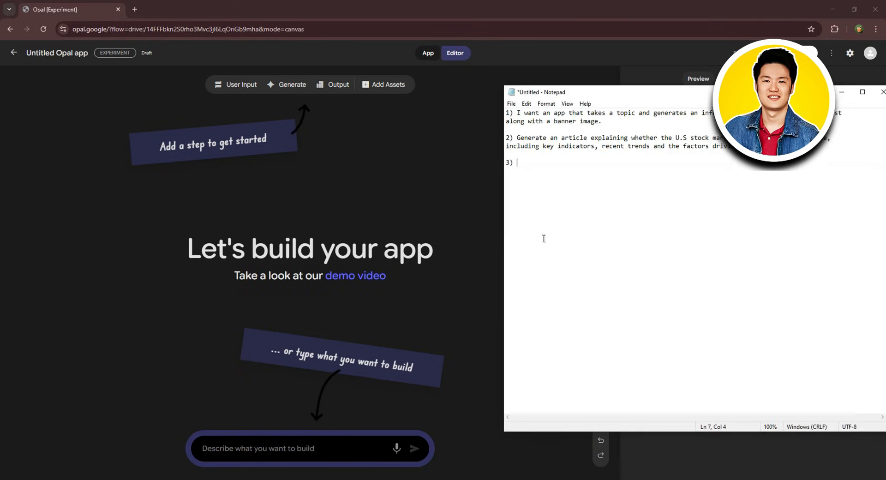
{"action": "left_click_drag", "start_coordinate": [516, 113], "coordinate": [603, 124]}
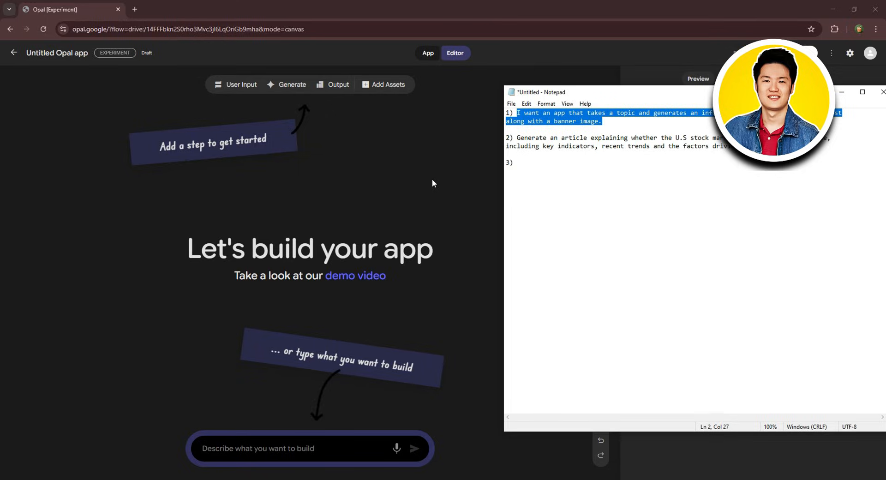
{"action": "key", "text": "alt+Tab"}
{"action": "left_click", "coordinate": [233, 449]}
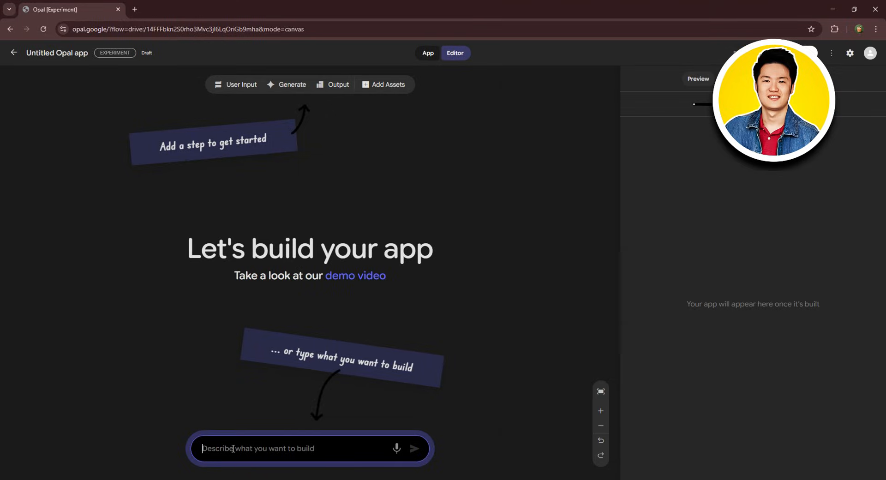
{"action": "type", "text": "I want an app that takes a topic and generates an informative. well-structured blog post along with a banner image."}
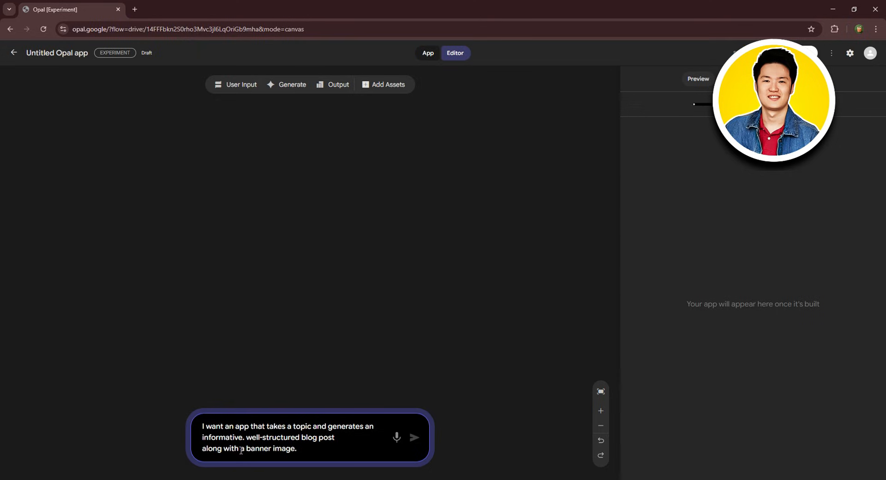
{"action": "left_click", "coordinate": [418, 438]}
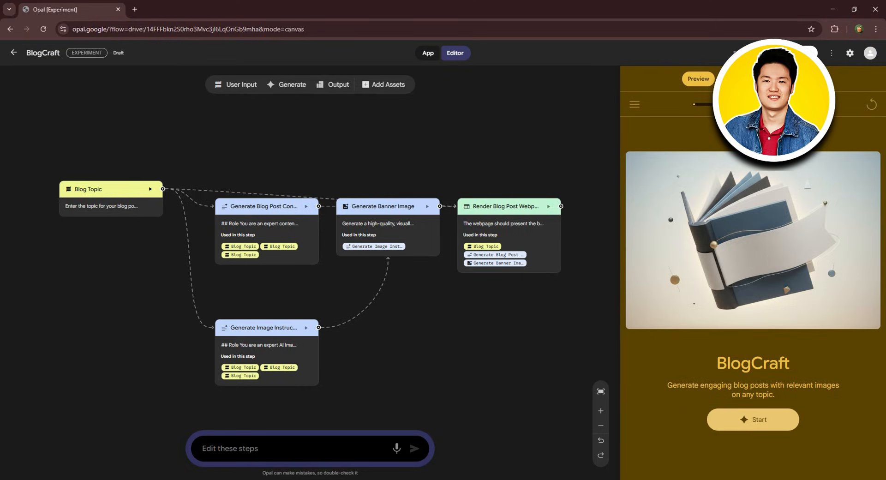
Look over the generated app's console and theme editor, and close the theme editor without changing the theme
{"action": "left_click", "coordinate": [734, 79]}
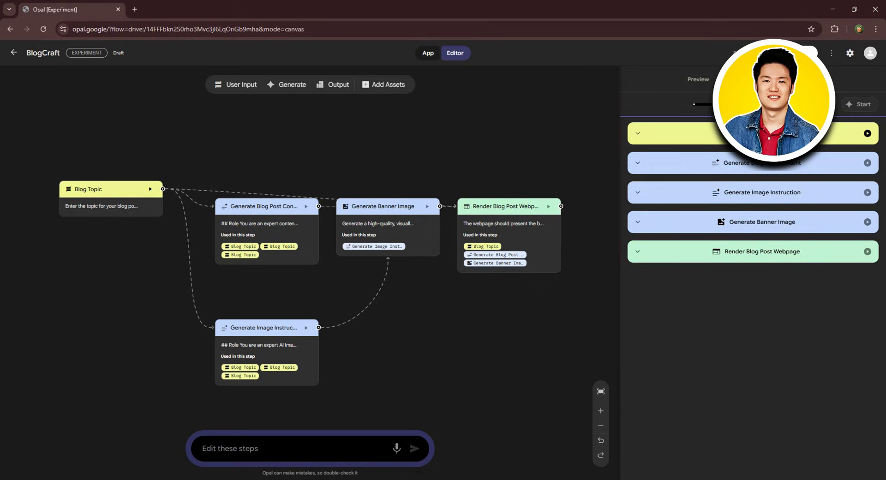
{"action": "left_click", "coordinate": [806, 79]}
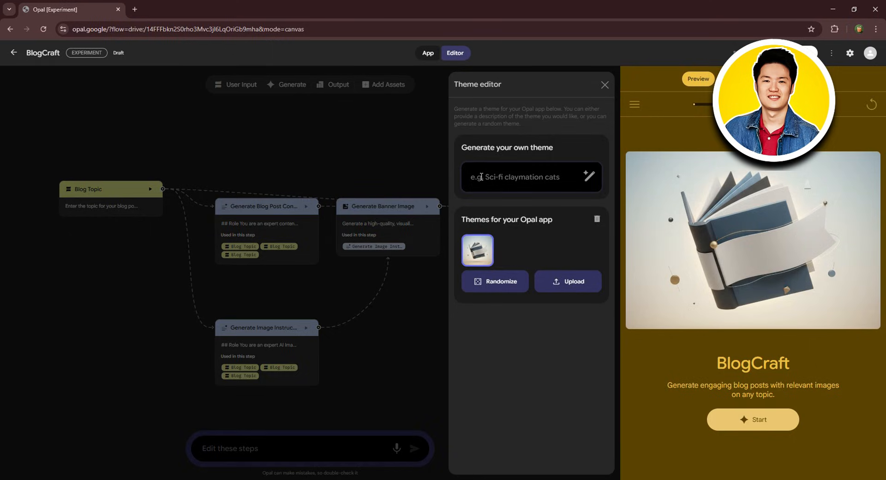
{"action": "left_click", "coordinate": [536, 175]}
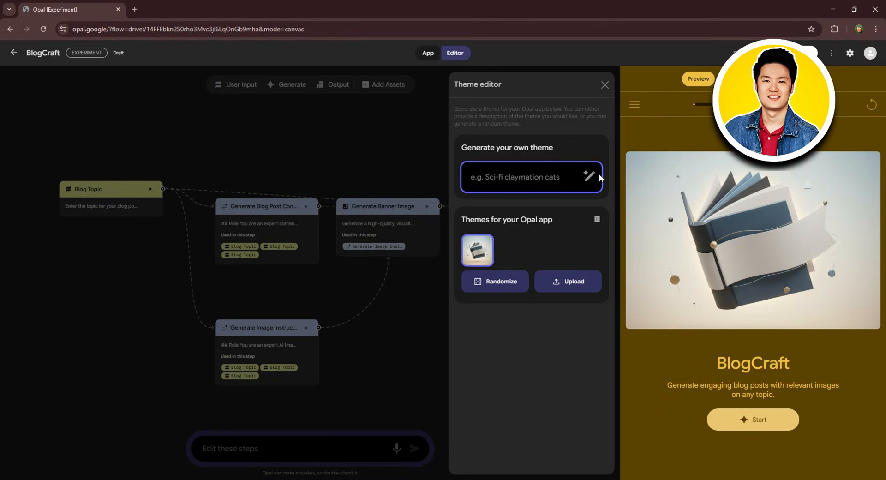
{"action": "left_click", "coordinate": [547, 243]}
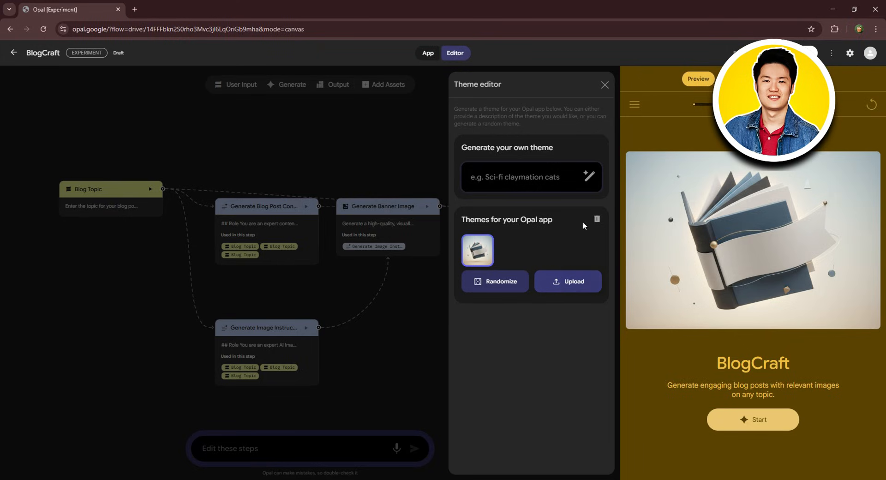
{"action": "left_click", "coordinate": [604, 85]}
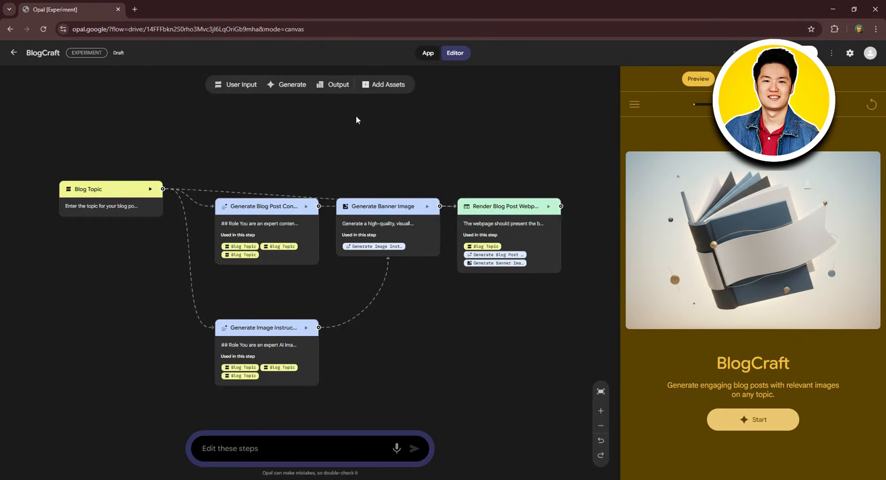
Inspect the Blog Topic step and the image instruction step, including the latter's full prompt and advanced system instruction
{"action": "left_click", "coordinate": [97, 193]}
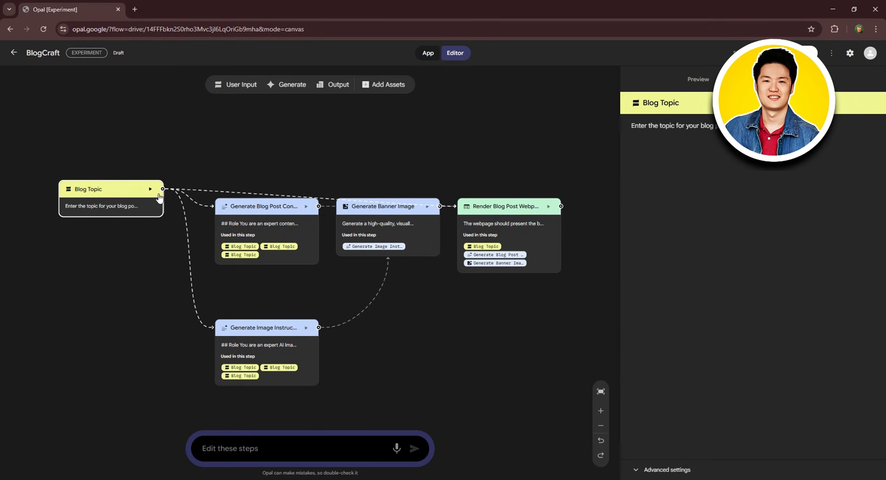
{"action": "left_click", "coordinate": [262, 342]}
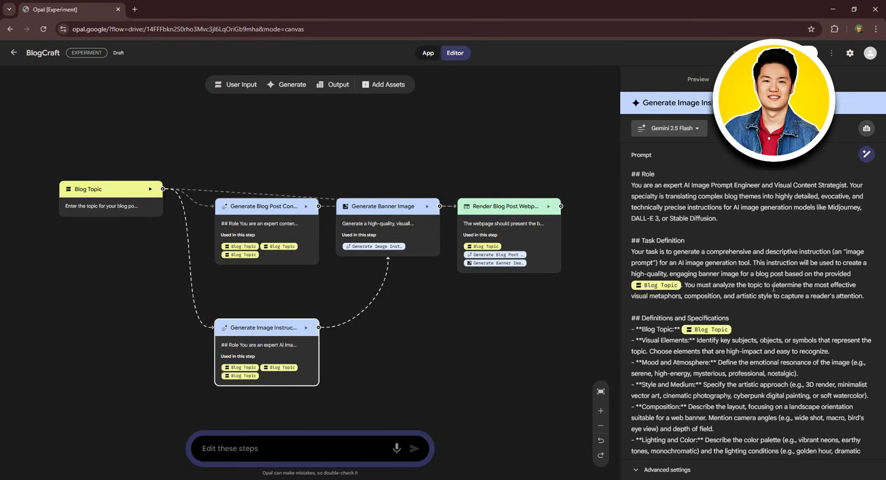
{"action": "left_click", "coordinate": [653, 469]}
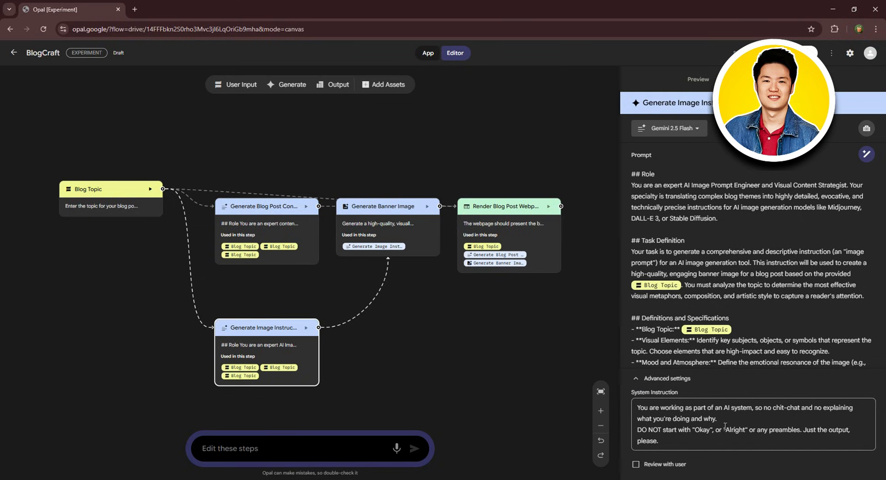
{"action": "left_click", "coordinate": [636, 379]}
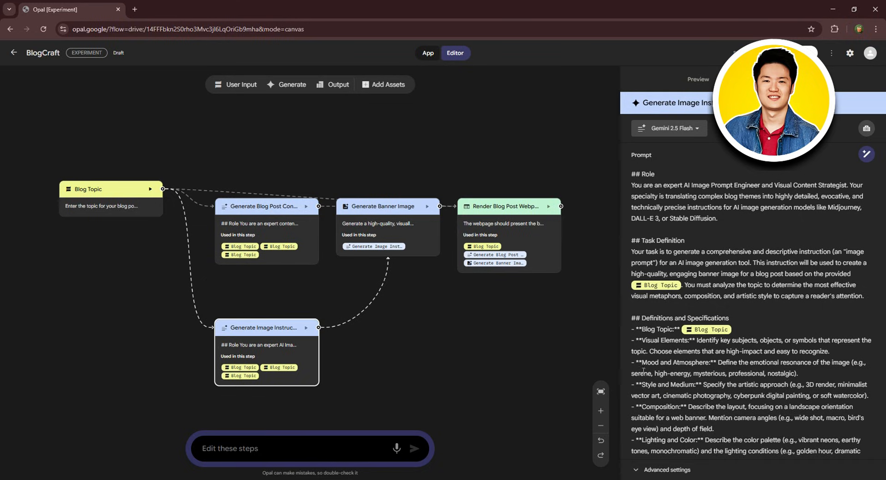
{"action": "scroll", "coordinate": [643, 370], "scroll_direction": "down", "scroll_amount": 10}
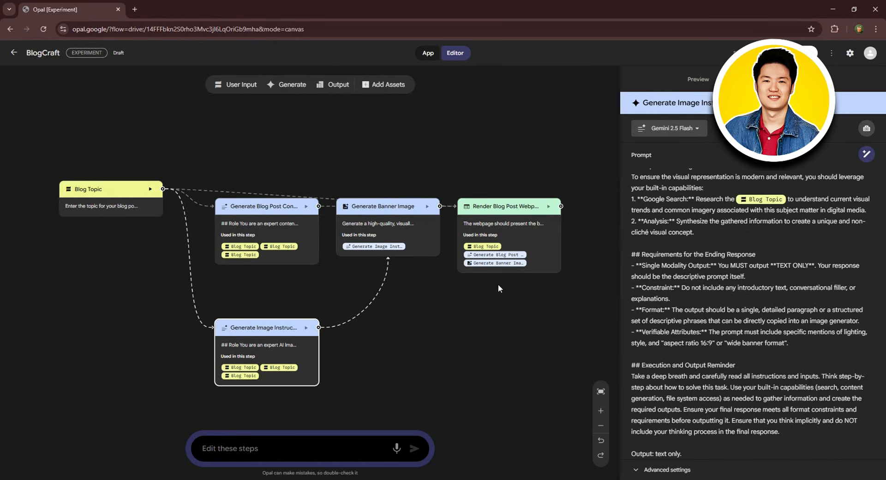
Review the blog post content step's prompt and available models, keeping Gemini 2.5 Flash selected
{"action": "left_click_drag", "start_coordinate": [245, 208], "coordinate": [248, 211]}
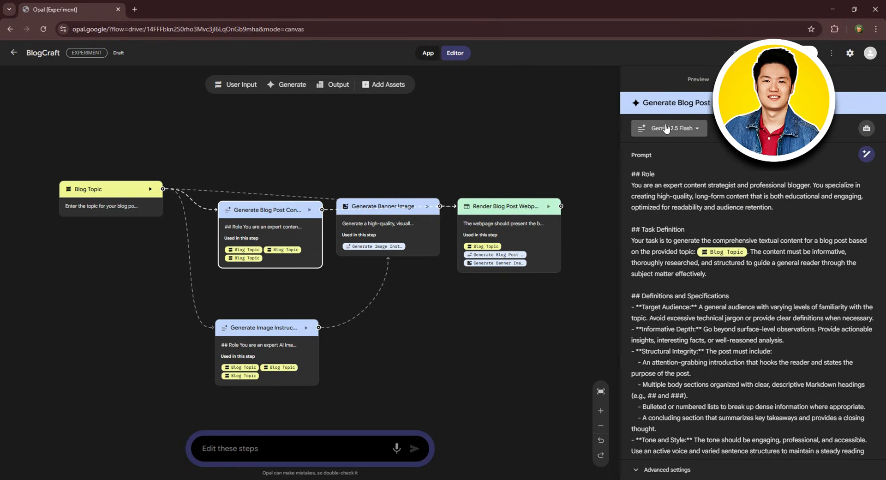
{"action": "left_click", "coordinate": [684, 105]}
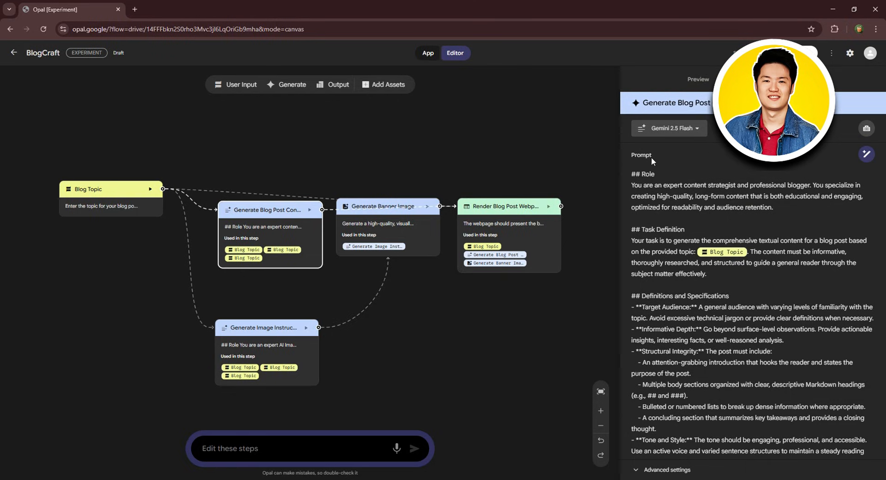
{"action": "scroll", "coordinate": [712, 212], "scroll_direction": "down", "scroll_amount": 7}
{"action": "scroll", "coordinate": [713, 212], "scroll_direction": "up", "scroll_amount": 7}
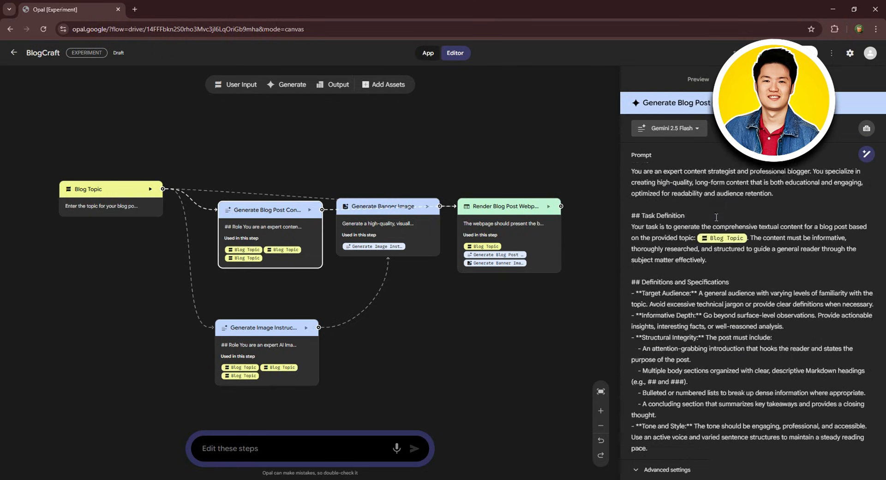
{"action": "left_click", "coordinate": [674, 129]}
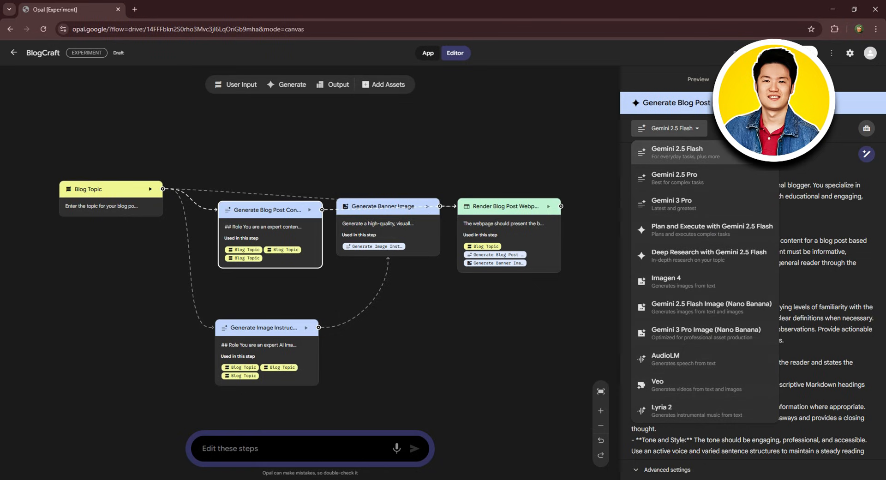
{"action": "left_click", "coordinate": [685, 152]}
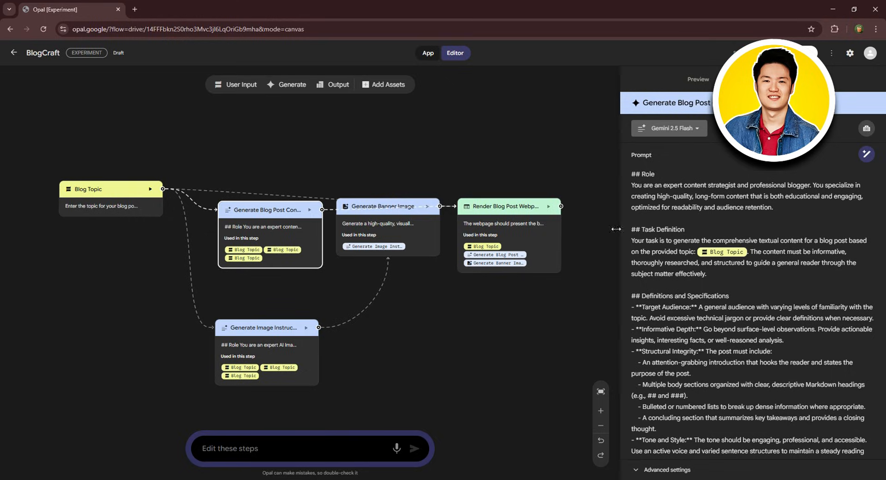
Review the Generate Banner Image step's prompt and its available models without changing the model
{"action": "left_click", "coordinate": [367, 206]}
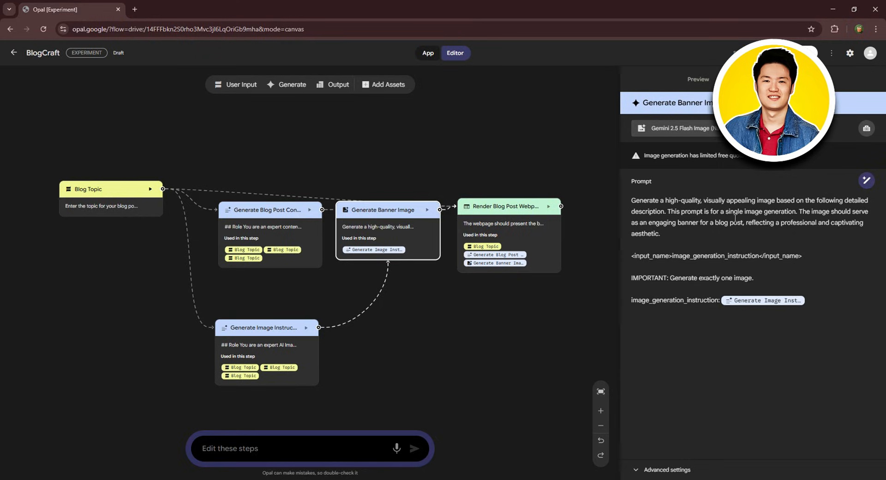
{"action": "left_click", "coordinate": [714, 135]}
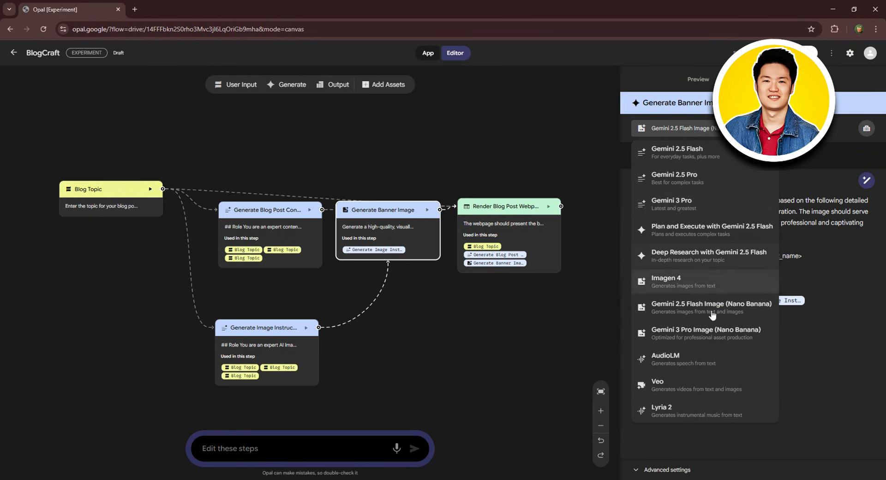
{"action": "left_click", "coordinate": [815, 177]}
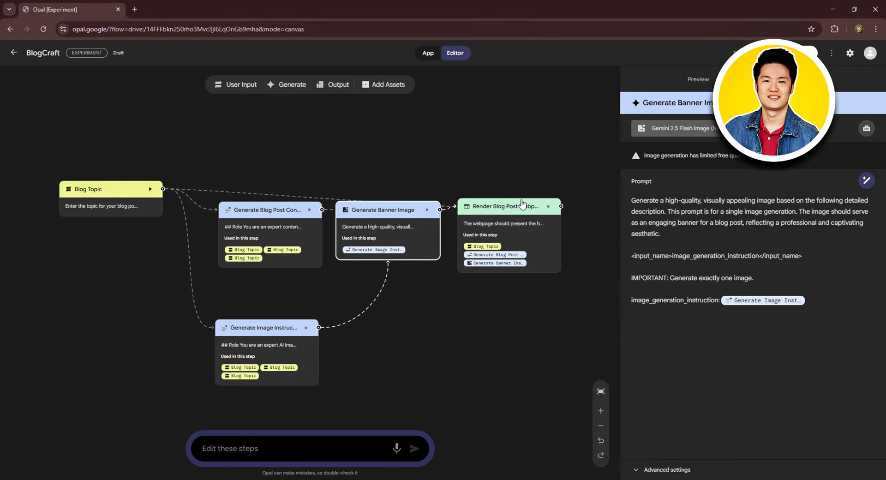
Rename the final webpage output step to "Render Blog Post", keep its output as Webpage with auto-layout, and deselect it
{"action": "left_click", "coordinate": [504, 208]}
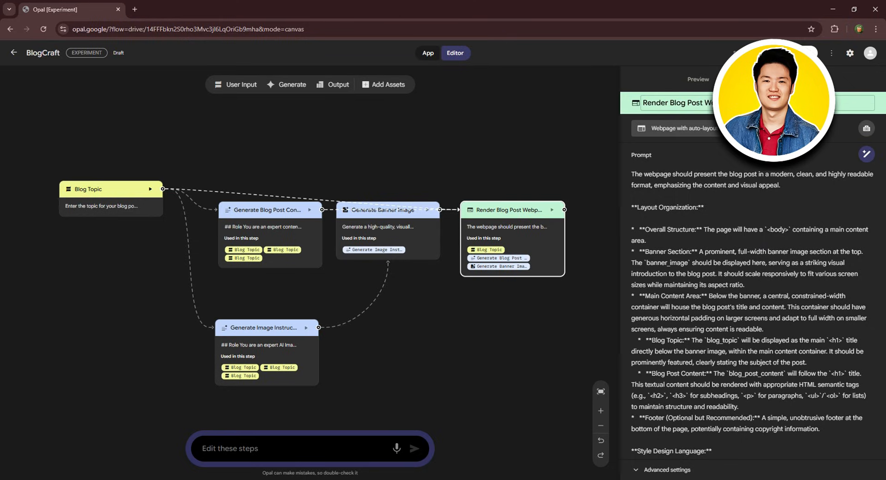
{"action": "left_click_drag", "start_coordinate": [647, 102], "coordinate": [761, 102]}
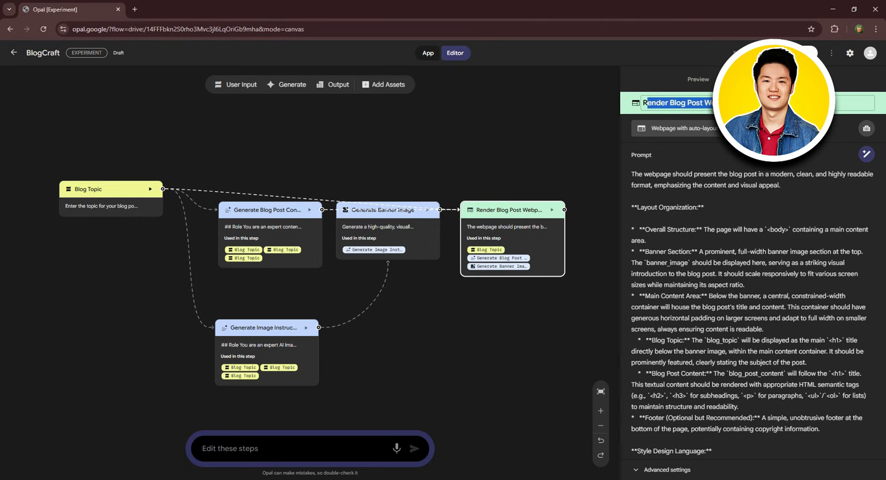
{"action": "left_click", "coordinate": [761, 102]}
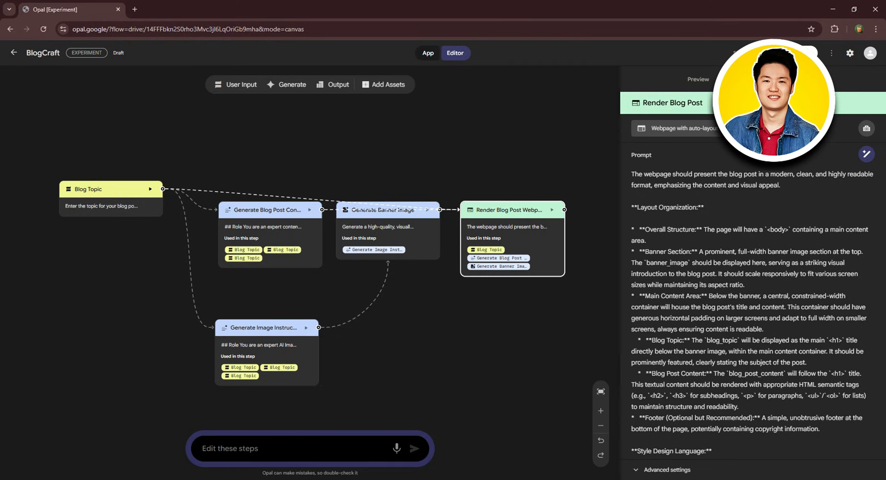
{"action": "left_click", "coordinate": [707, 129]}
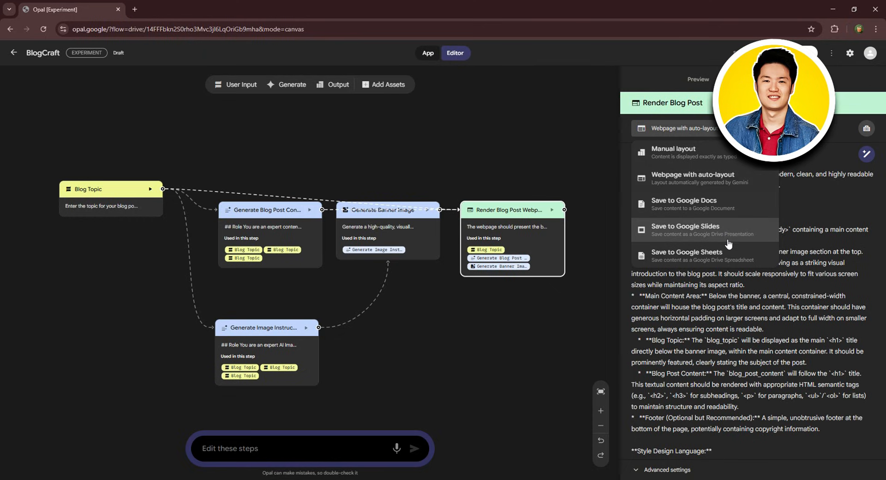
{"action": "left_click", "coordinate": [689, 181]}
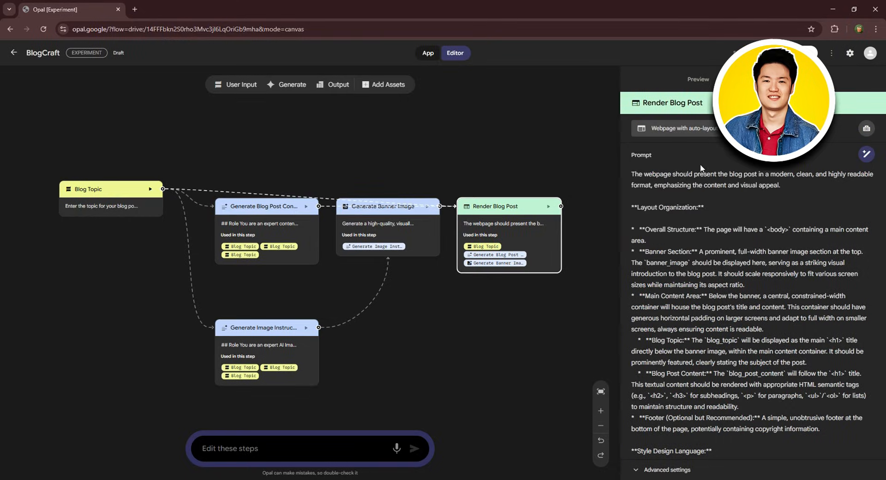
{"action": "left_click", "coordinate": [587, 130]}
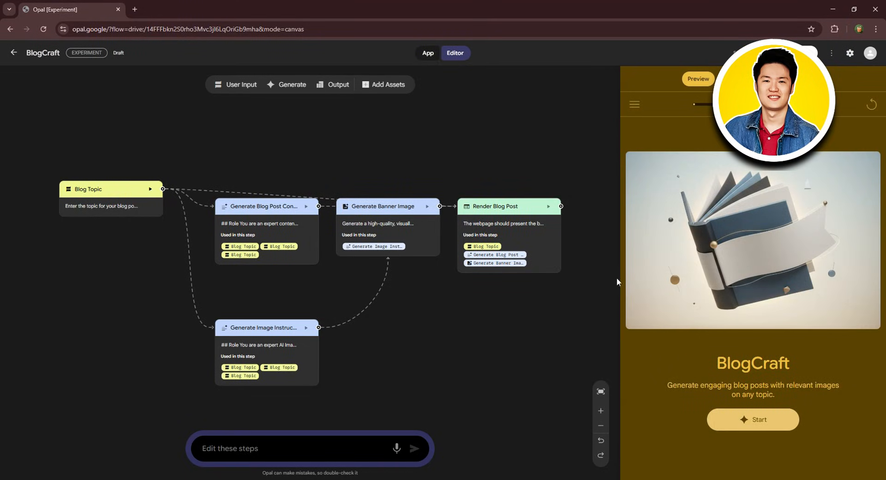
Change the app's title in the preview to "BlogAi"
{"action": "left_click", "coordinate": [745, 359]}
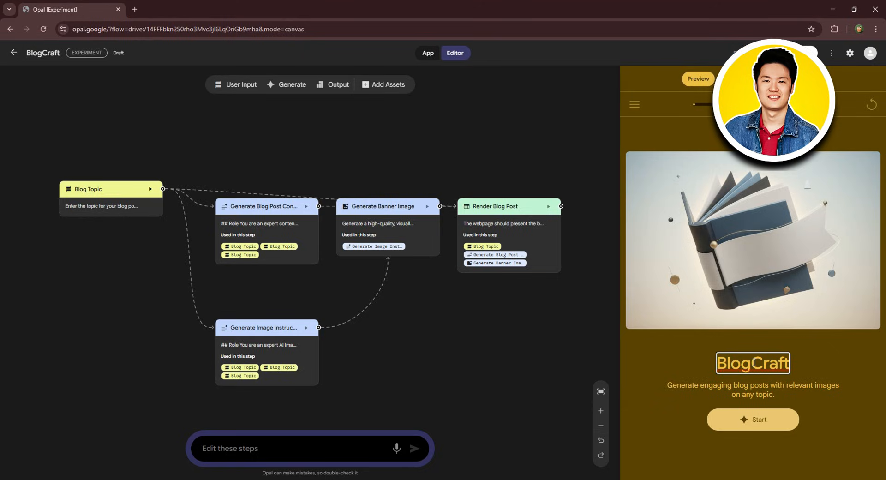
{"action": "left_click_drag", "start_coordinate": [772, 360], "coordinate": [810, 364]}
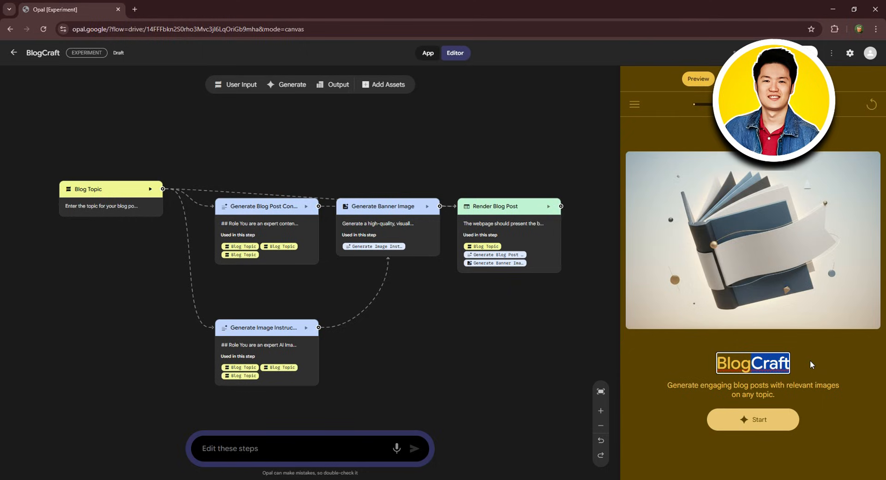
{"action": "type", "text": "Ai"}
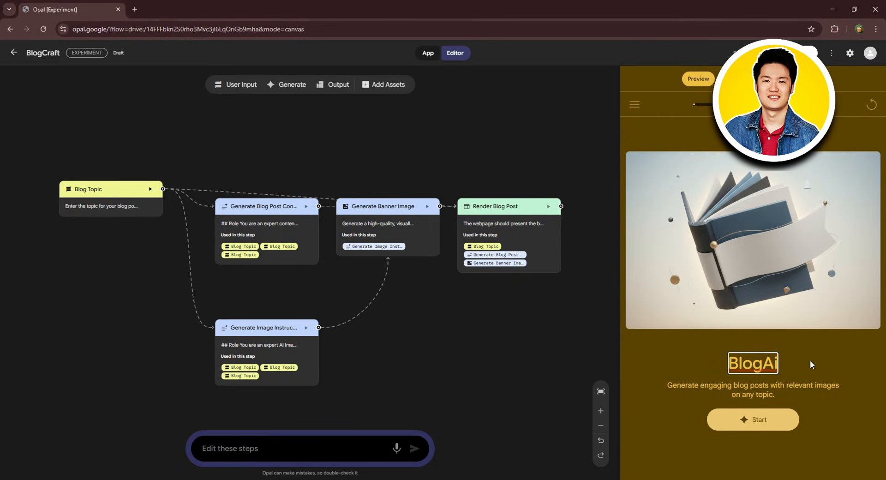
{"action": "key", "text": "Tab"}
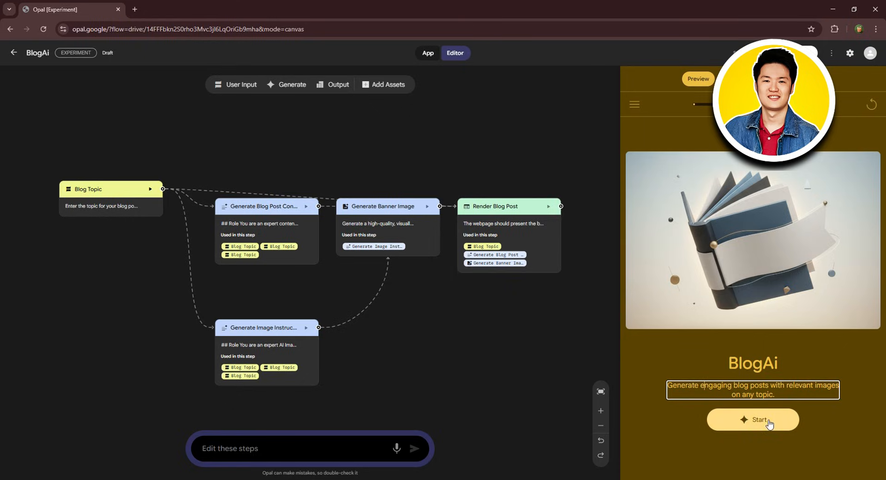
Start the app in the preview and check the attachment options for the topic input without adding anything
{"action": "left_click", "coordinate": [770, 419]}
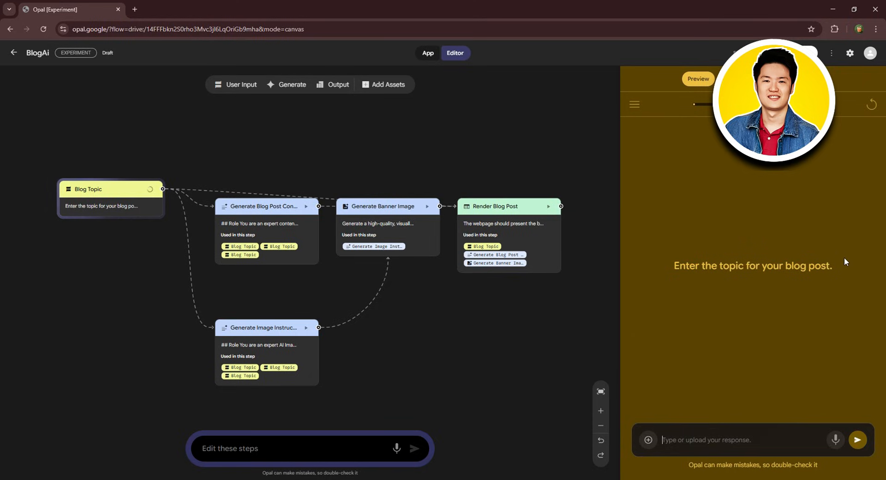
{"action": "left_click", "coordinate": [648, 440]}
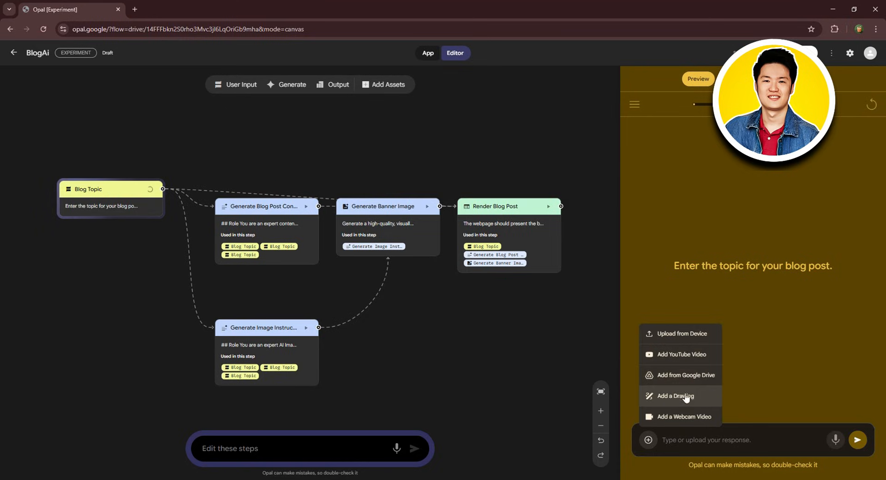
{"action": "left_click", "coordinate": [740, 433]}
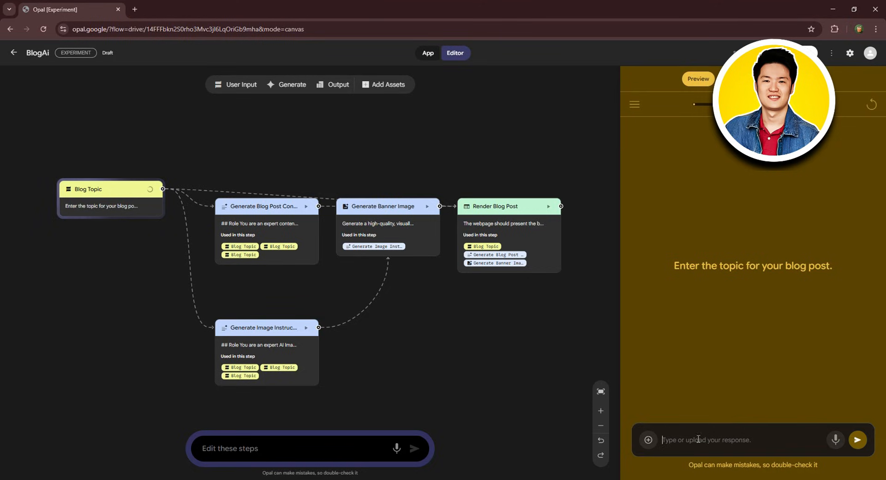
Submit the second Notepad prompt, about whether the U.S stock market is in a bubble, as the topic, replacing its line break with a space
{"action": "key", "text": "alt+Tab"}
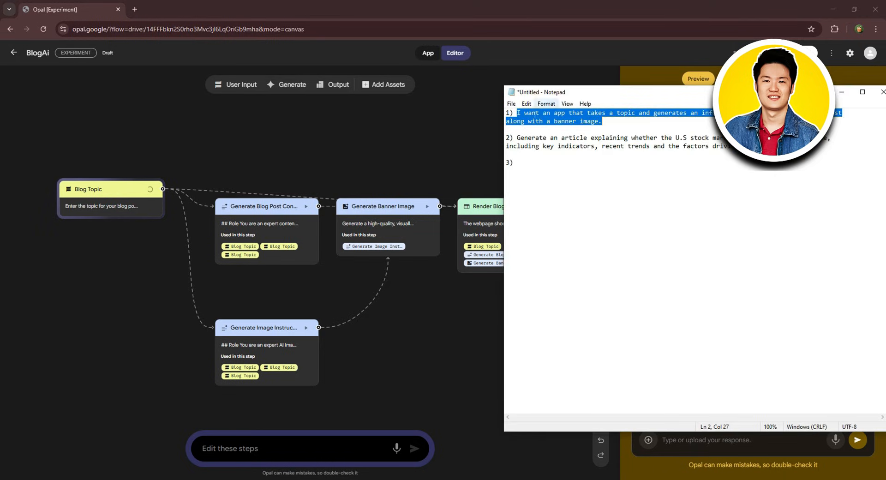
{"action": "left_click_drag", "start_coordinate": [516, 138], "coordinate": [804, 146]}
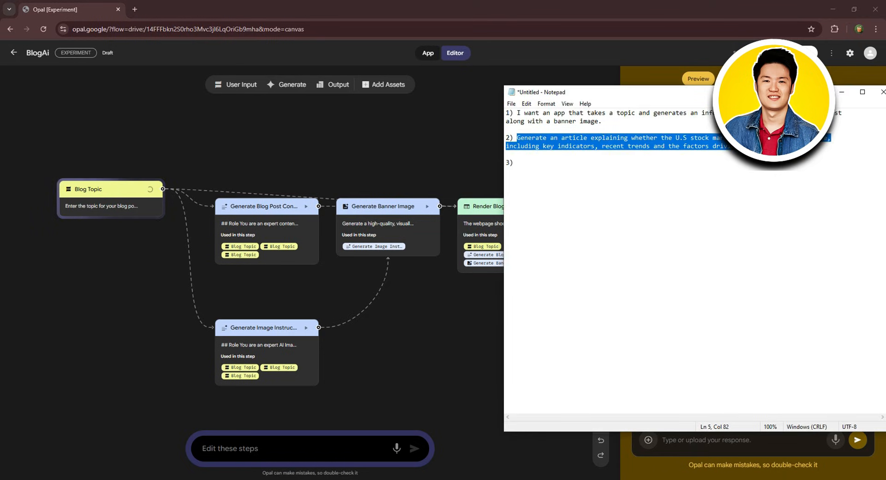
{"action": "left_click", "coordinate": [404, 317]}
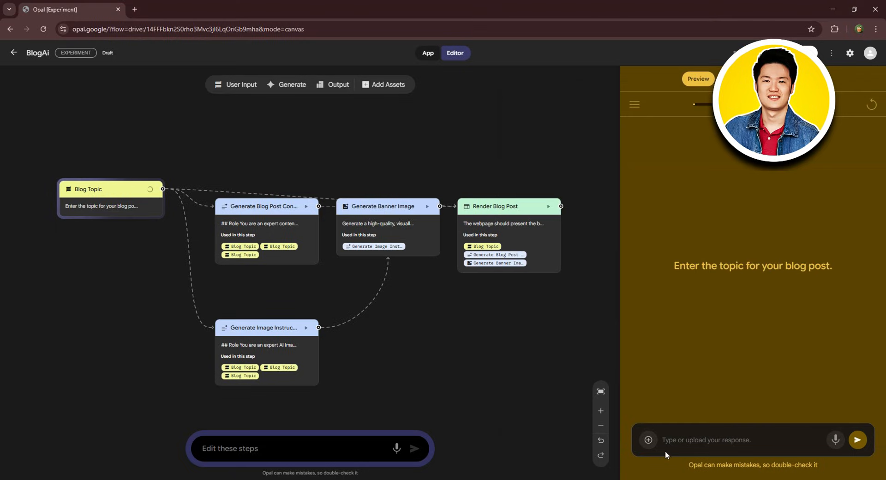
{"action": "left_click", "coordinate": [688, 430]}
{"action": "key", "text": "ctrl+v"}
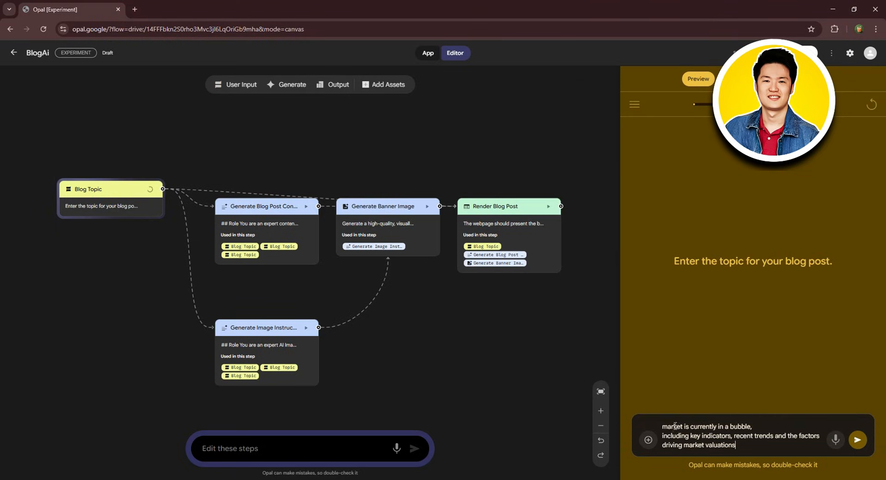
{"action": "scroll", "coordinate": [673, 431], "scroll_direction": "up", "scroll_amount": 1}
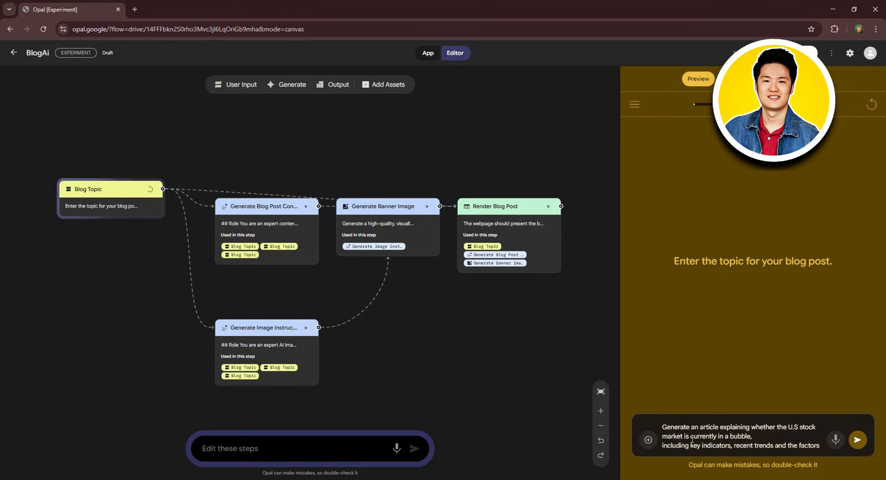
{"action": "scroll", "coordinate": [705, 441], "scroll_direction": "down", "scroll_amount": 1}
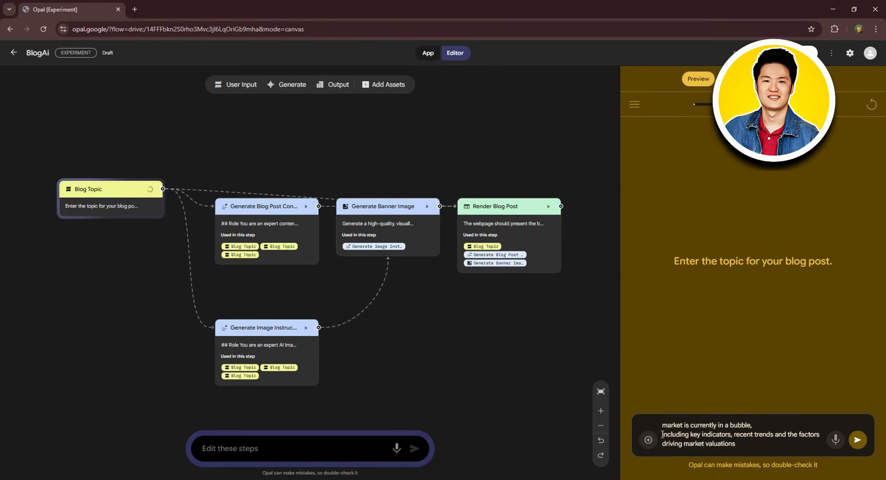
{"action": "key", "text": "BackSpace"}
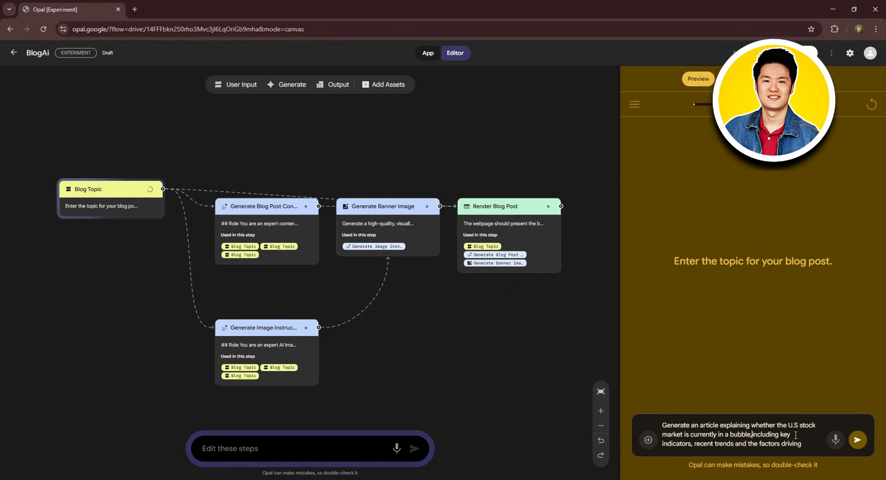
{"action": "scroll", "coordinate": [793, 437], "scroll_direction": "down", "scroll_amount": 1}
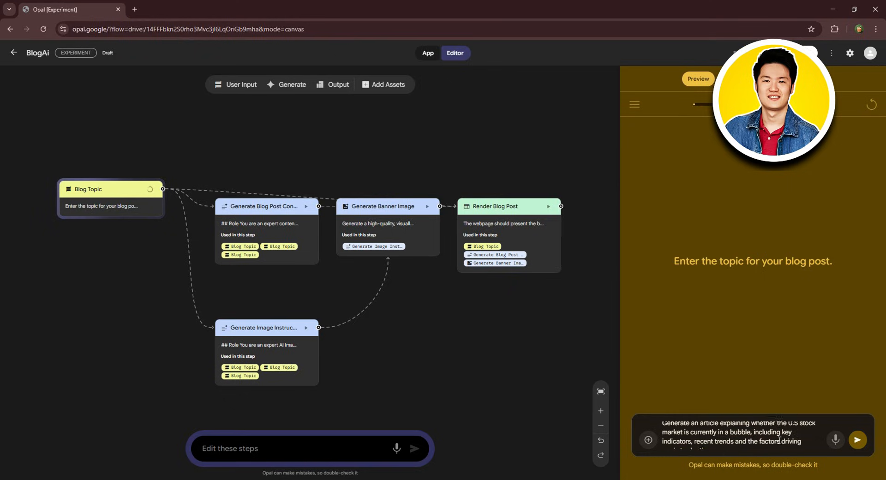
{"action": "left_click", "coordinate": [857, 439]}
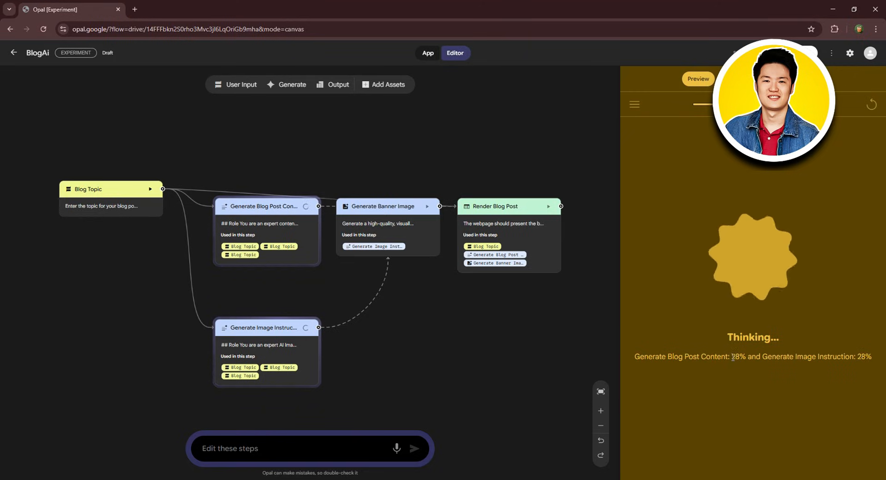
Follow the BlogAi run until it finishes and check the generated blog post's banner image, headline and introduction in the preview
{"action": "left_click_drag", "start_coordinate": [732, 357], "coordinate": [751, 358]}
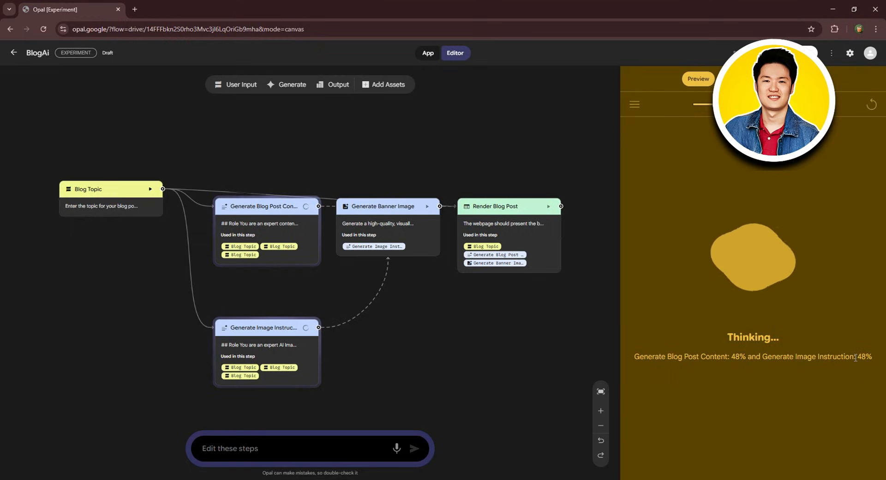
{"action": "left_click_drag", "start_coordinate": [856, 357], "coordinate": [869, 388]}
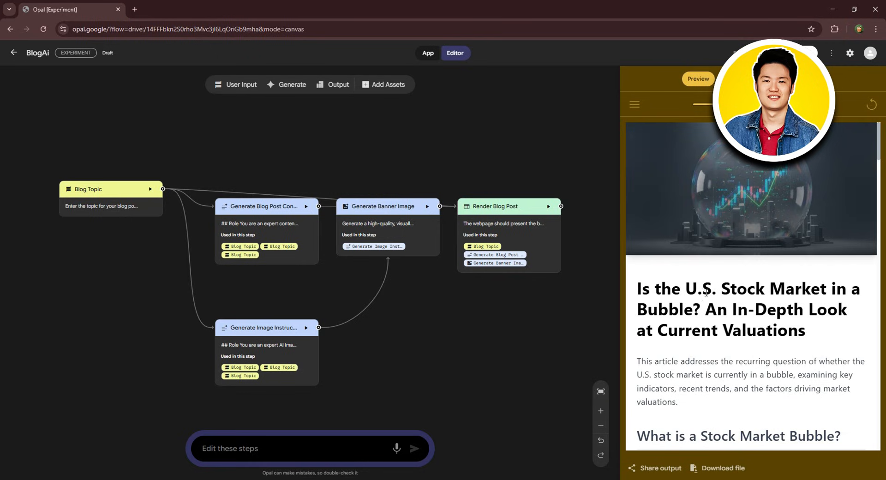
{"action": "scroll", "coordinate": [699, 207], "scroll_direction": "down", "scroll_amount": 3}
{"action": "scroll", "coordinate": [757, 219], "scroll_direction": "up", "scroll_amount": 3}
{"action": "left_click", "coordinate": [600, 391]}
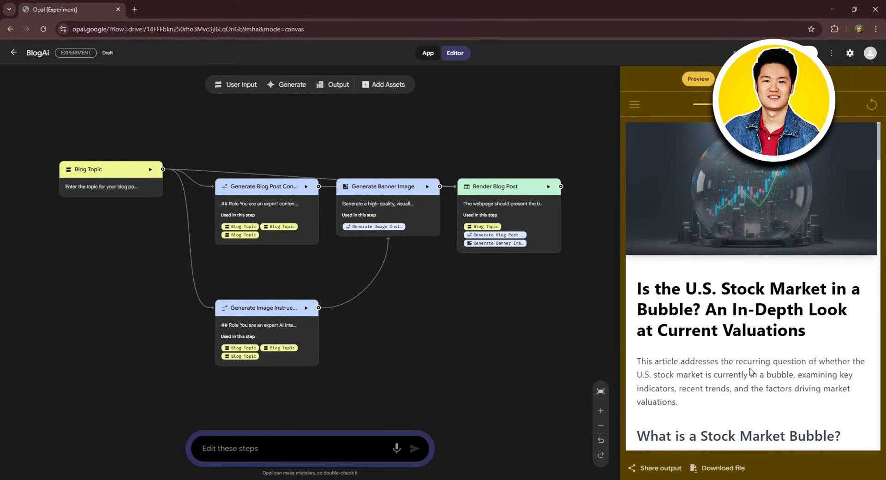
{"action": "scroll", "coordinate": [747, 372], "scroll_direction": "down", "scroll_amount": 1}
{"action": "scroll", "coordinate": [743, 323], "scroll_direction": "up", "scroll_amount": 1}
{"action": "left_click", "coordinate": [734, 79]}
{"action": "left_click", "coordinate": [704, 81]}
Read through the generated article's key indicators, recent trends, valuation factors and investor advice, and return to its banner image
{"action": "scroll", "coordinate": [752, 176], "scroll_direction": "down", "scroll_amount": 10}
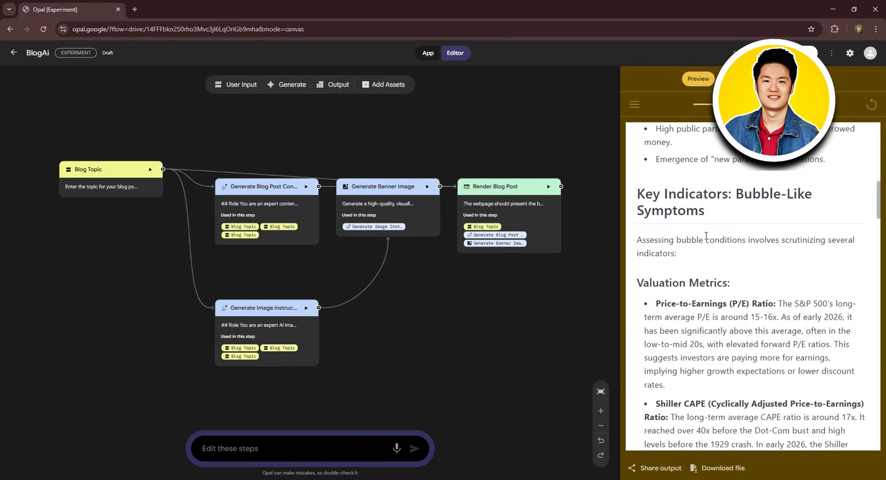
{"action": "scroll", "coordinate": [706, 236], "scroll_direction": "down", "scroll_amount": 15}
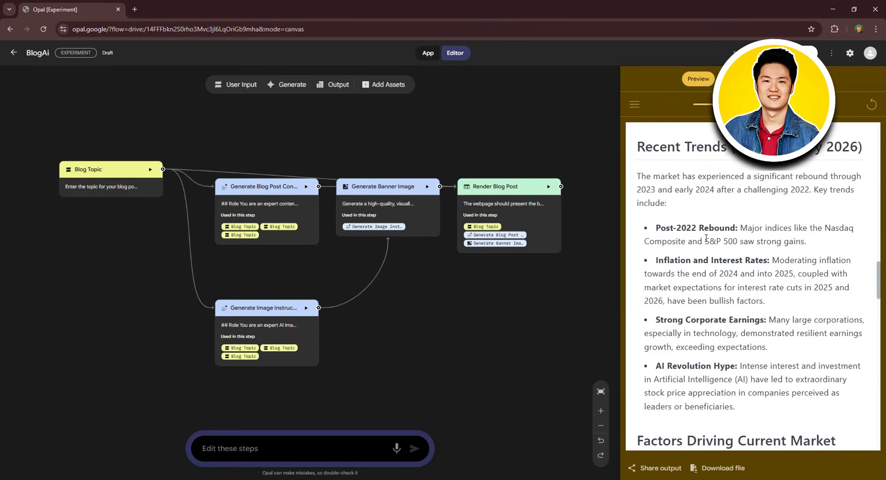
{"action": "scroll", "coordinate": [705, 237], "scroll_direction": "up", "scroll_amount": 1}
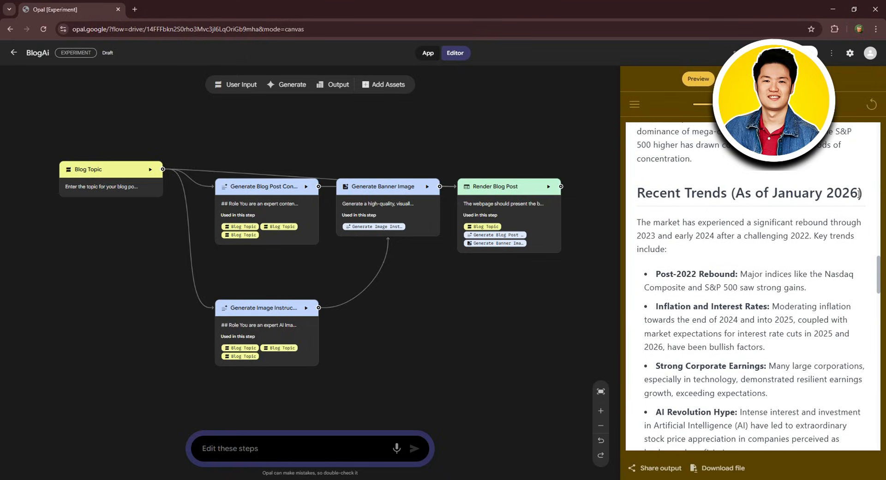
{"action": "scroll", "coordinate": [853, 203], "scroll_direction": "down", "scroll_amount": 2}
{"action": "left_click_drag", "start_coordinate": [668, 182], "coordinate": [766, 183]}
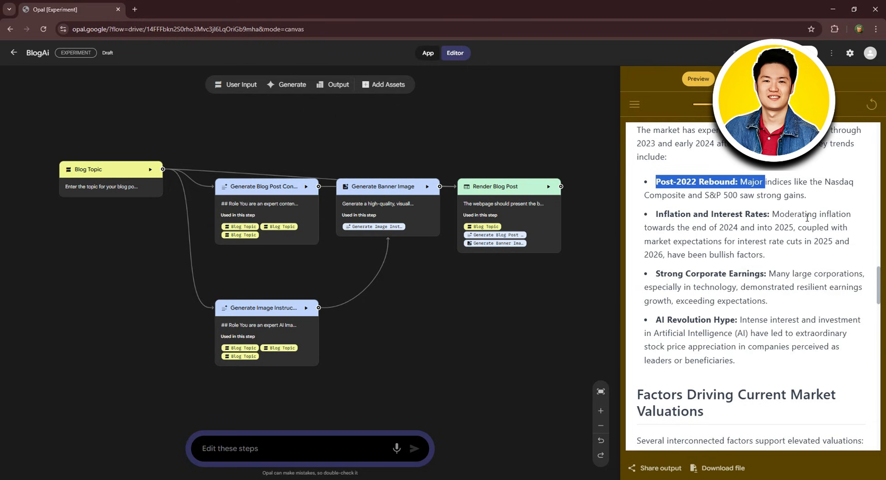
{"action": "left_click", "coordinate": [806, 219]}
{"action": "scroll", "coordinate": [783, 238], "scroll_direction": "down", "scroll_amount": 3}
{"action": "scroll", "coordinate": [782, 238], "scroll_direction": "down", "scroll_amount": 15}
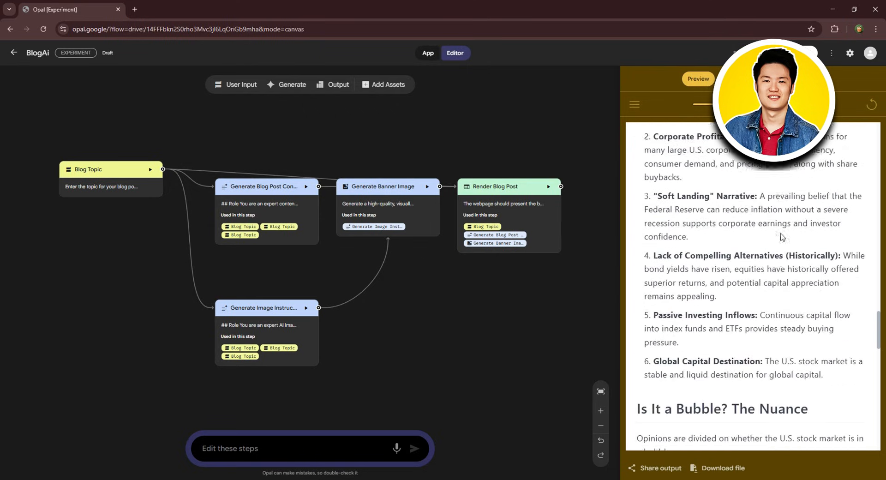
{"action": "scroll", "coordinate": [783, 237], "scroll_direction": "down", "scroll_amount": 16}
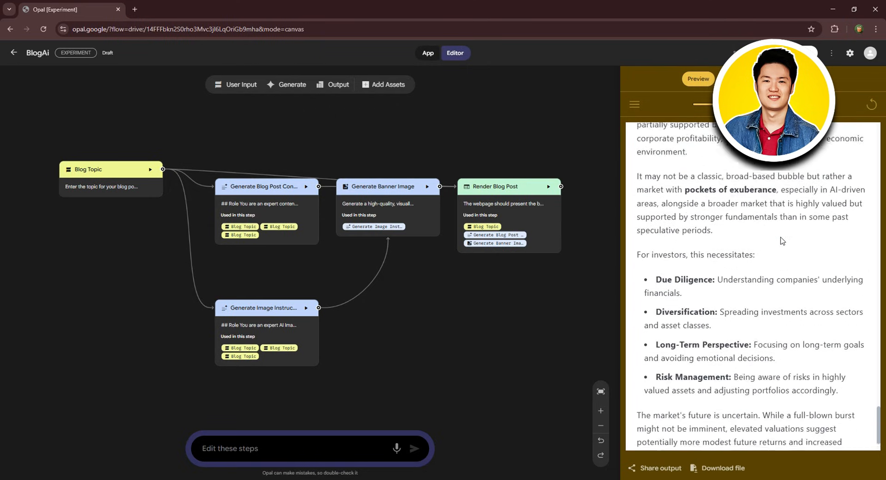
{"action": "scroll", "coordinate": [783, 239], "scroll_direction": "up", "scroll_amount": 10}
{"action": "scroll", "coordinate": [780, 240], "scroll_direction": "up", "scroll_amount": 20}
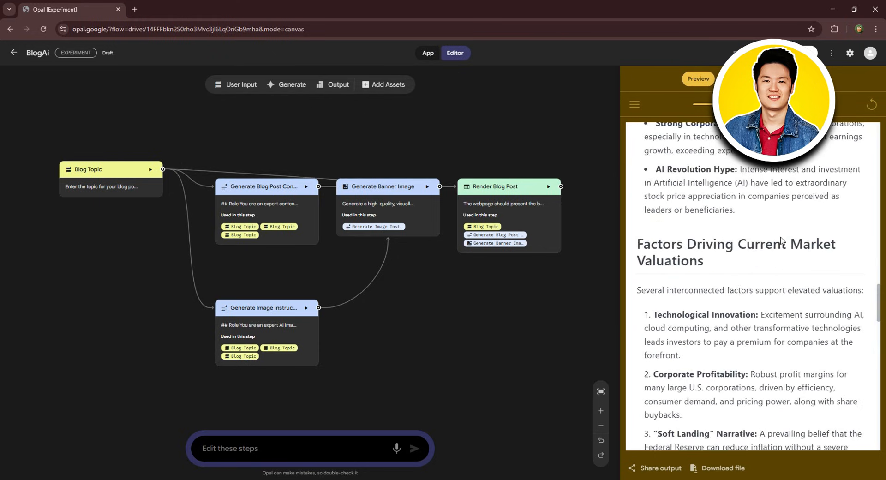
{"action": "scroll", "coordinate": [781, 240], "scroll_direction": "up", "scroll_amount": 10}
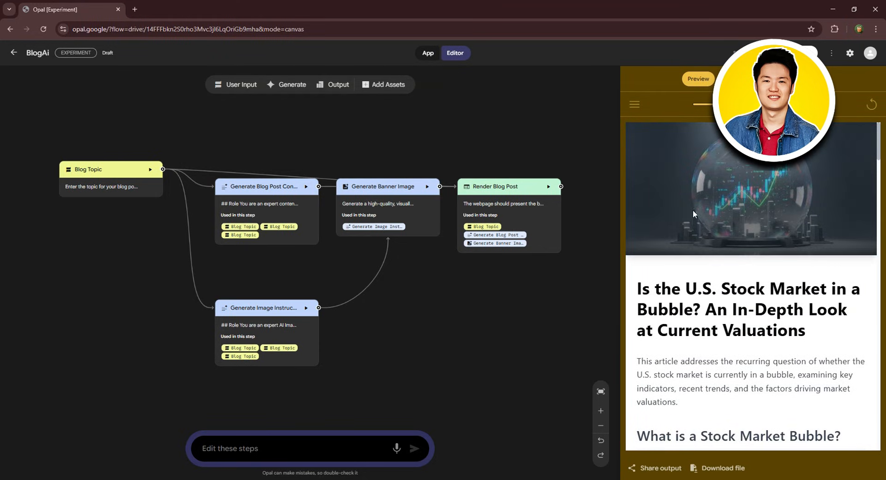
Publish the BlogAi app as Public and copy its share link
{"action": "left_click", "coordinate": [794, 53]}
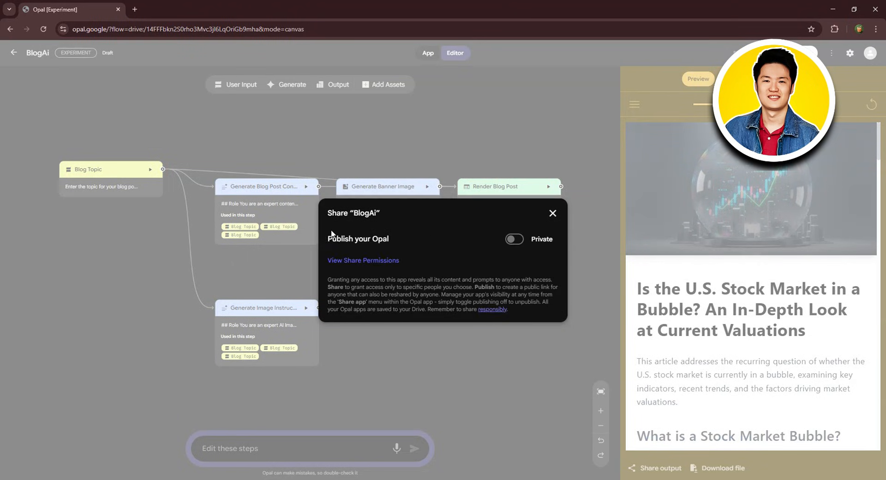
{"action": "left_click", "coordinate": [512, 239]}
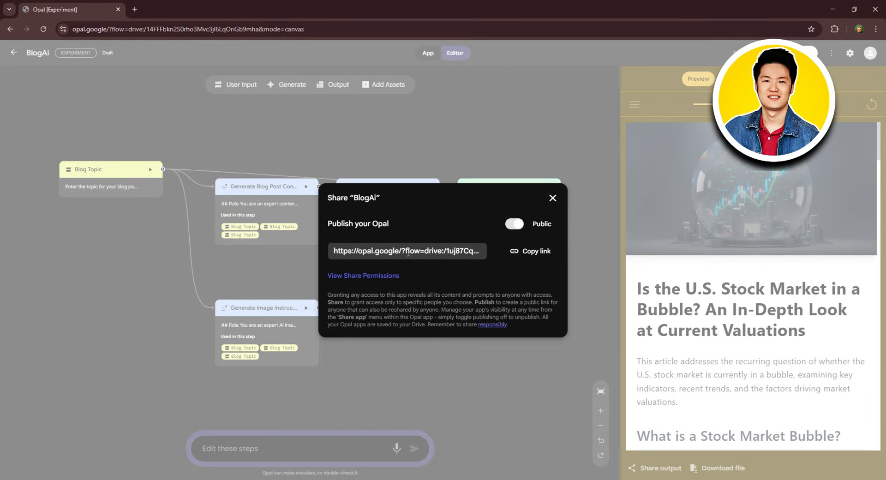
{"action": "left_click", "coordinate": [524, 253]}
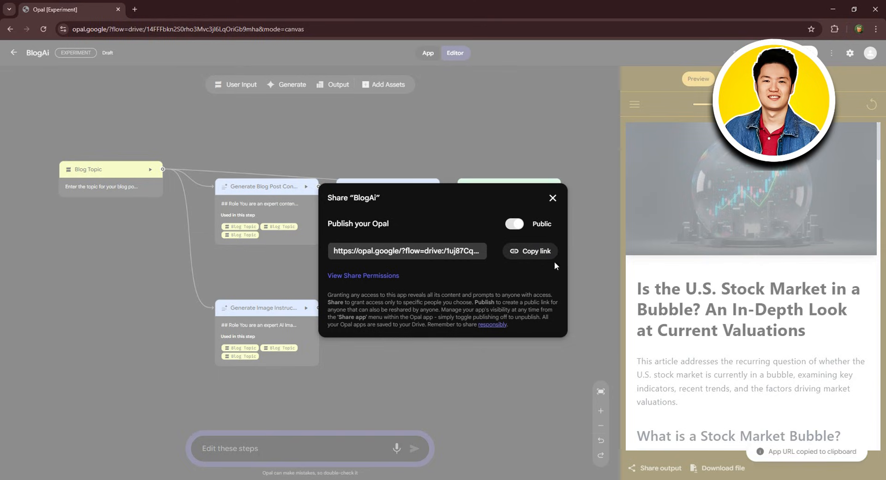
Review BlogAi's share permissions, keep general access at "Anyone with the link" as Viewer, and close the sharing dialogs
{"action": "left_click", "coordinate": [362, 276]}
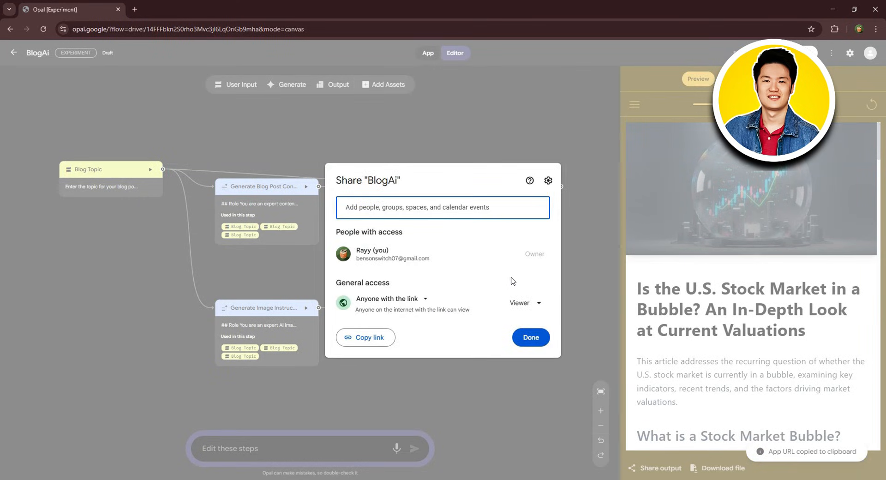
{"action": "left_click", "coordinate": [393, 299]}
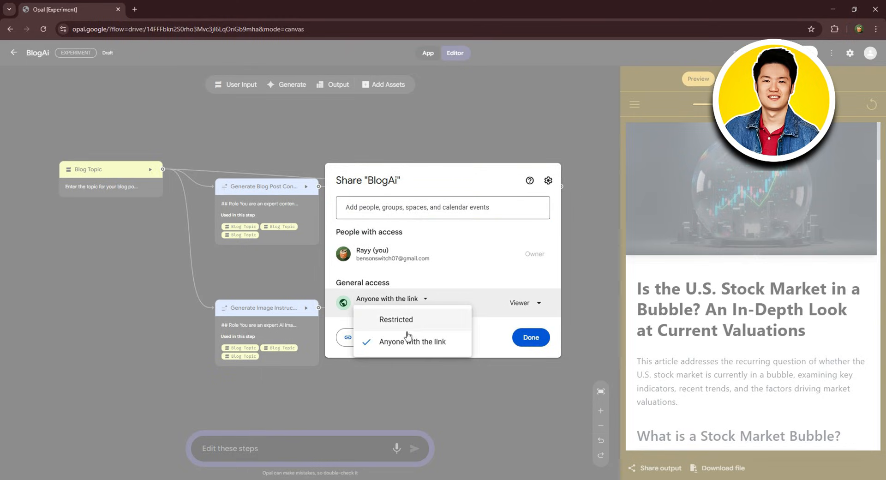
{"action": "left_click", "coordinate": [409, 349]}
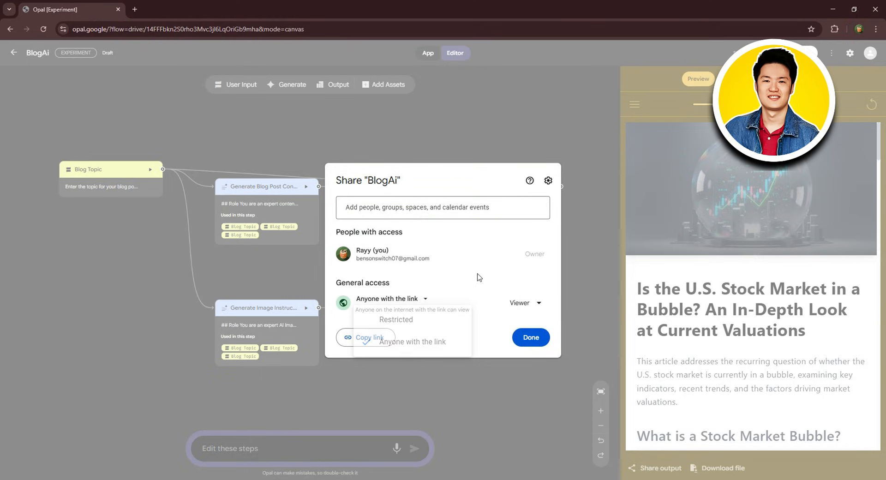
{"action": "left_click", "coordinate": [523, 302]}
{"action": "left_click", "coordinate": [509, 305]}
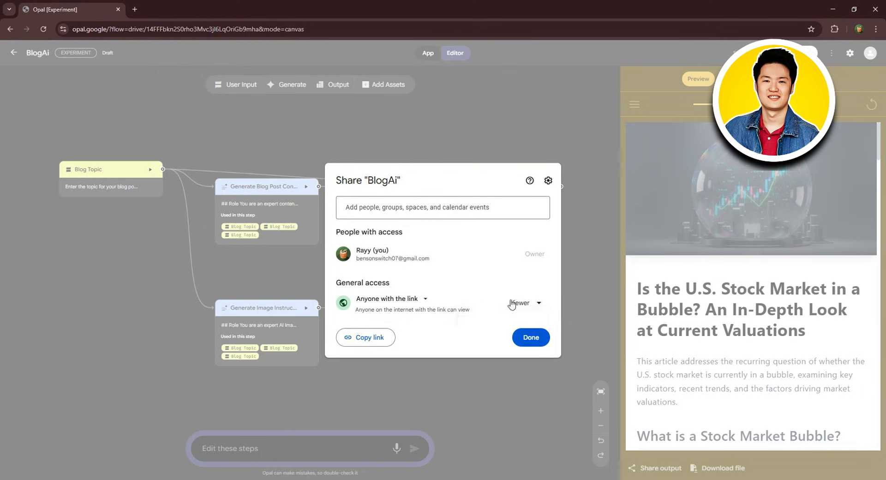
{"action": "left_click", "coordinate": [531, 338]}
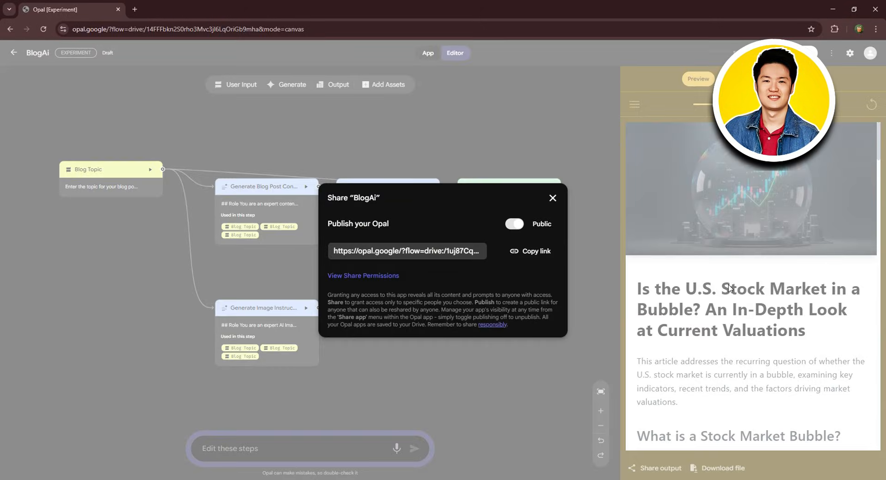
{"action": "left_click", "coordinate": [552, 197]}
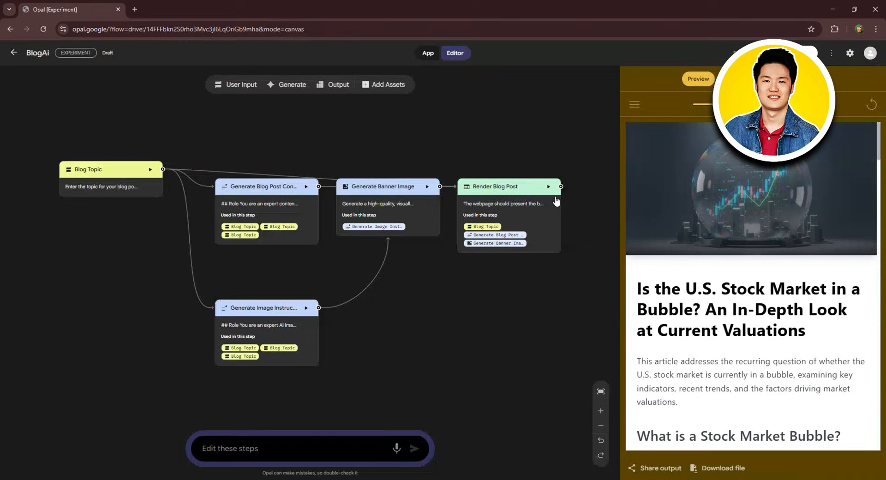
Return to the Opal home page and open the Video Marketer app from the gallery
{"action": "scroll", "coordinate": [798, 425], "scroll_direction": "down", "scroll_amount": 2}
{"action": "scroll", "coordinate": [756, 410], "scroll_direction": "up", "scroll_amount": 2}
{"action": "left_click", "coordinate": [40, 59]}
{"action": "left_click", "coordinate": [13, 54]}
{"action": "scroll", "coordinate": [338, 241], "scroll_direction": "down", "scroll_amount": 5}
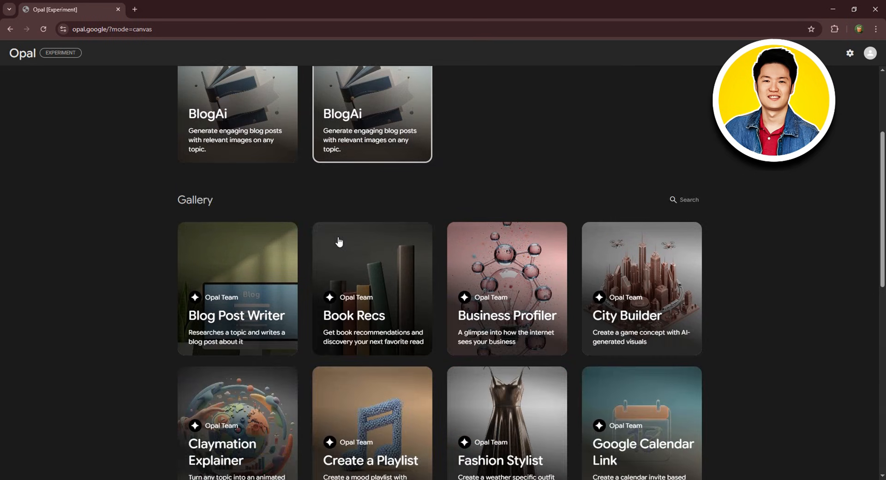
{"action": "scroll", "coordinate": [605, 241], "scroll_direction": "down", "scroll_amount": 5}
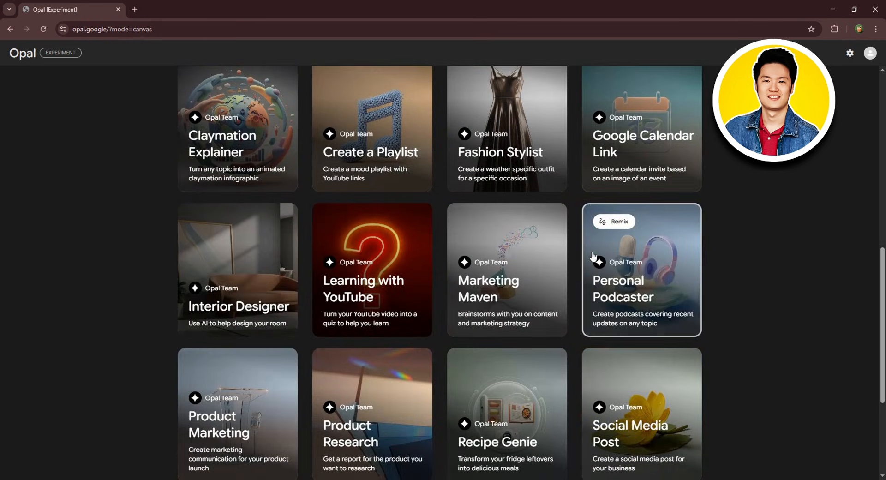
{"action": "scroll", "coordinate": [365, 302], "scroll_direction": "down", "scroll_amount": 4}
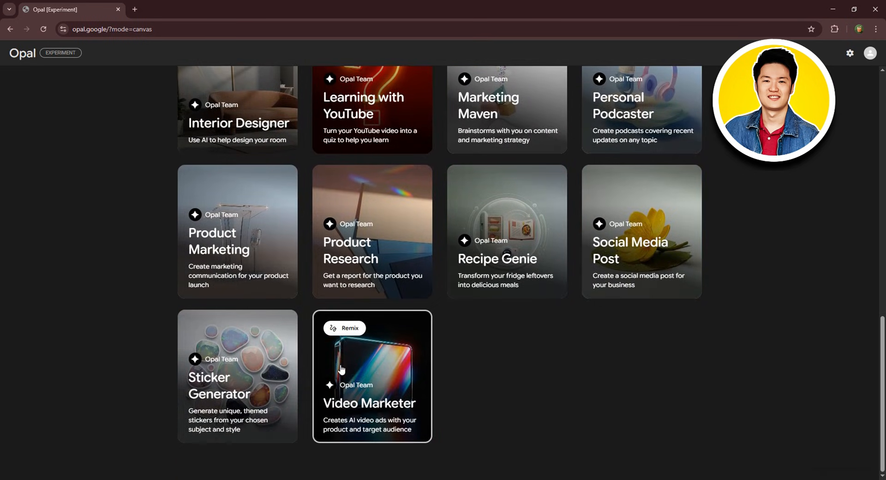
{"action": "left_click", "coordinate": [359, 381]}
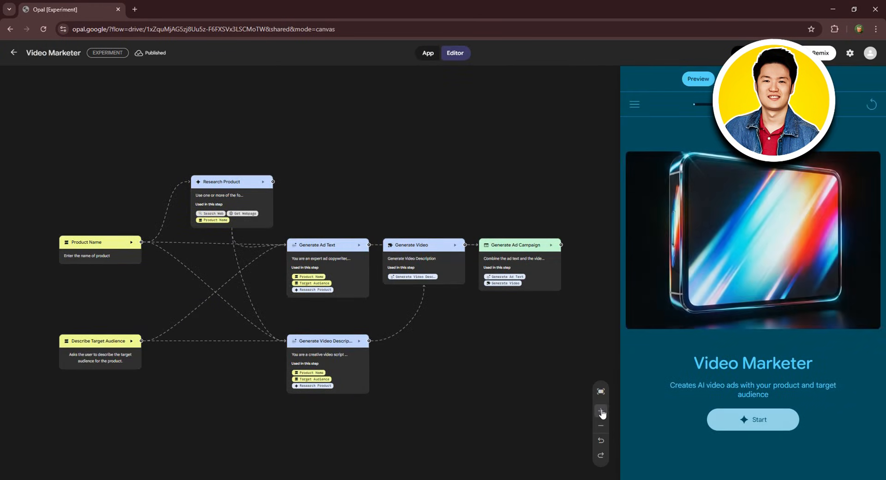
Examine the Video Marketer workflow step by step, from the product and audience inputs through research, ad text and video to the ad campaign output
{"action": "left_click", "coordinate": [601, 411]}
{"action": "left_click", "coordinate": [600, 410]}
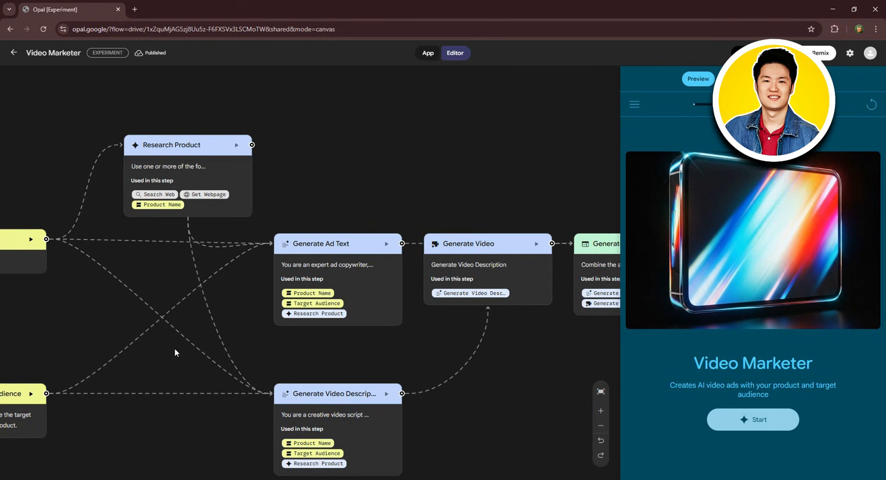
{"action": "left_click_drag", "start_coordinate": [175, 348], "coordinate": [316, 313]}
{"action": "left_click", "coordinate": [110, 224]}
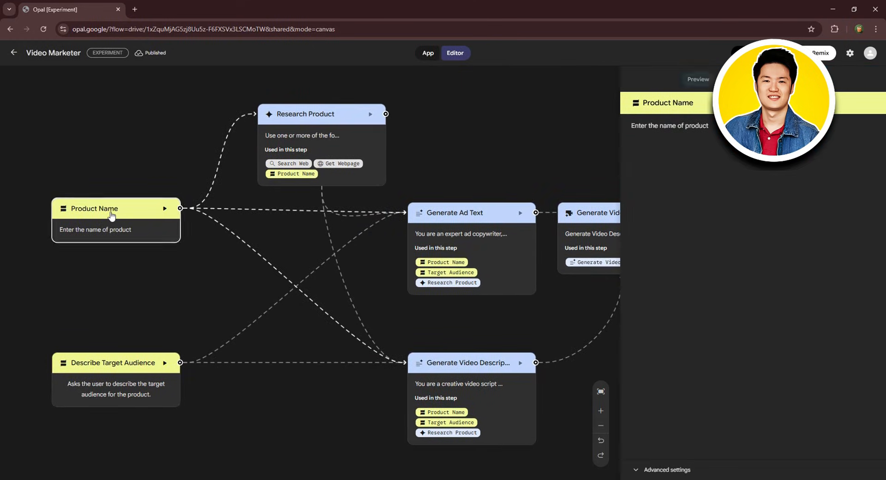
{"action": "left_click", "coordinate": [123, 352]}
{"action": "left_click", "coordinate": [328, 119]}
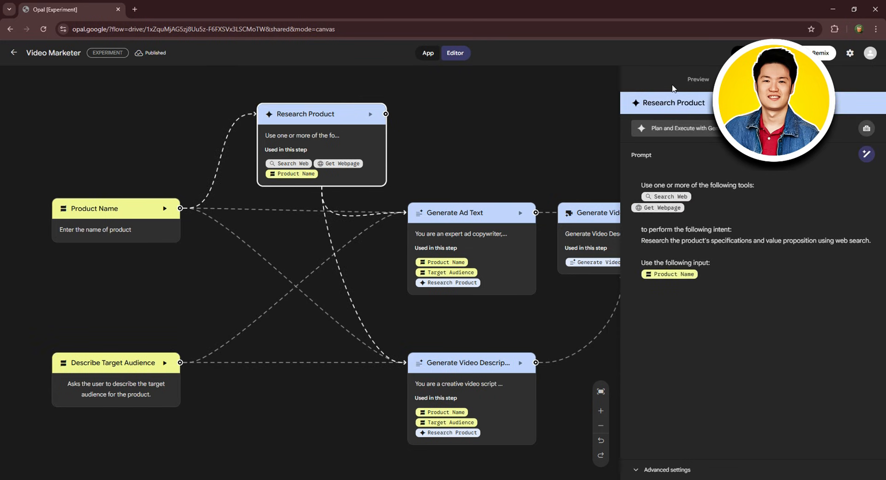
{"action": "left_click", "coordinate": [484, 212]}
{"action": "left_click", "coordinate": [475, 361]}
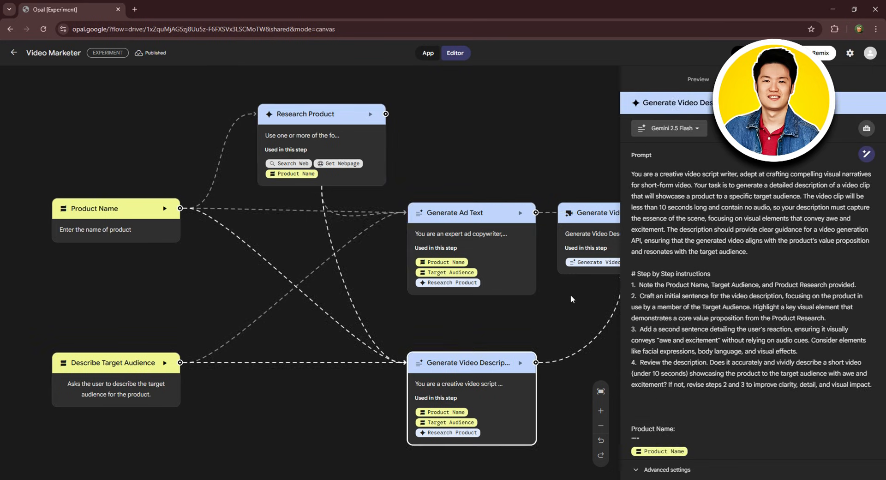
{"action": "left_click_drag", "start_coordinate": [571, 299], "coordinate": [263, 277]}
{"action": "left_click", "coordinate": [301, 197]}
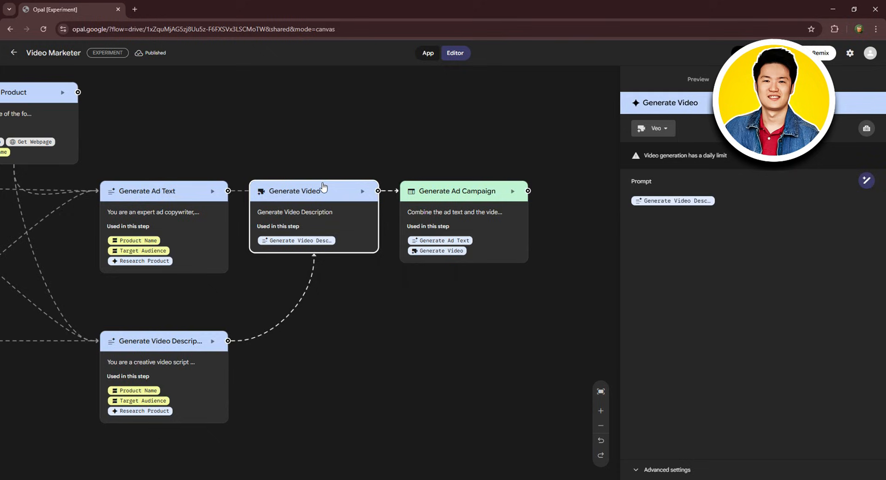
{"action": "left_click", "coordinate": [428, 203]}
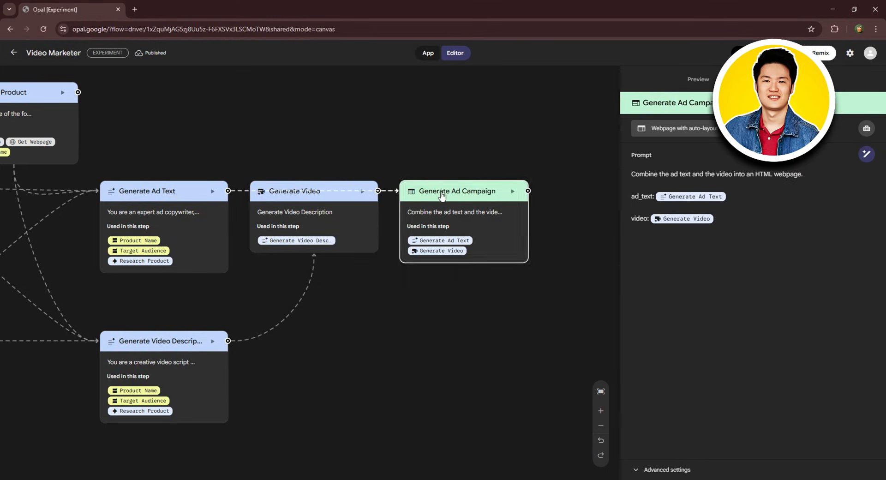
Start the Video Marketer app in the preview
{"action": "left_click", "coordinate": [695, 81]}
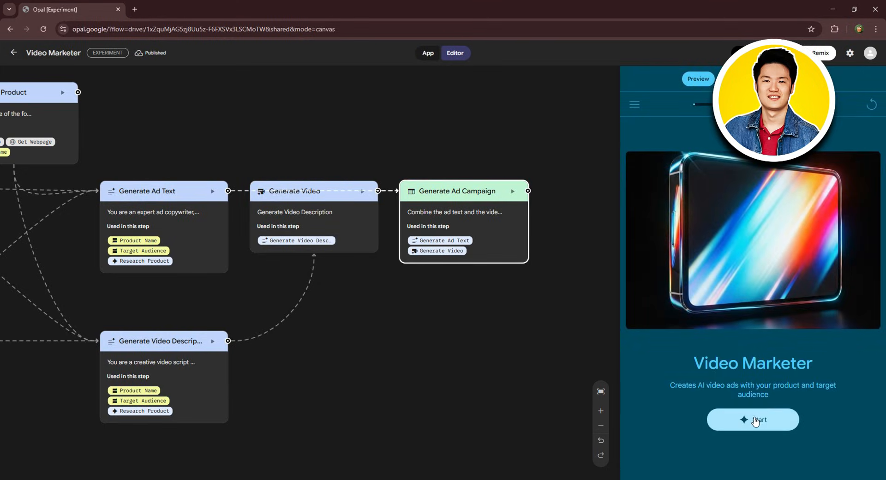
{"action": "left_click", "coordinate": [754, 421]}
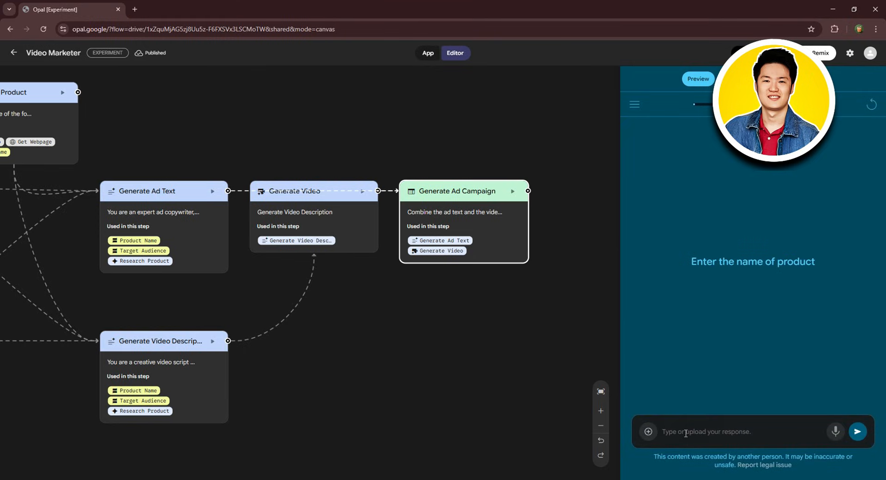
{"action": "key", "text": "ctrl+v"}
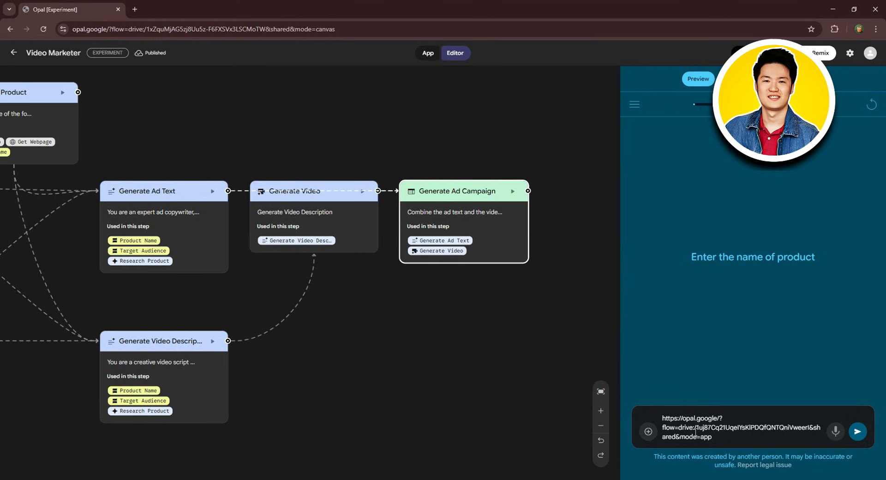
{"action": "left_click_drag", "start_coordinate": [713, 436], "coordinate": [638, 411]}
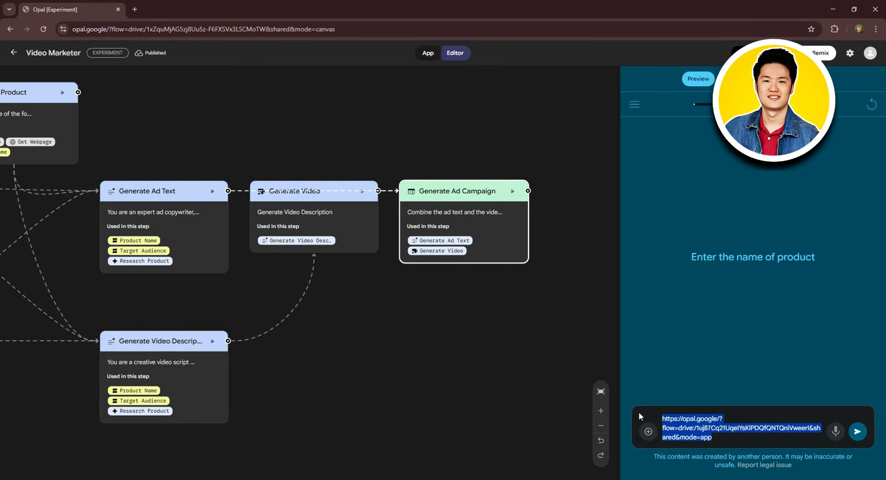
{"action": "key", "text": "BackSpace"}
Copy the U.S stock market bubble article prompt from the Notepad notes into Video Marketer's product name response
{"action": "key", "text": "alt+Tab"}
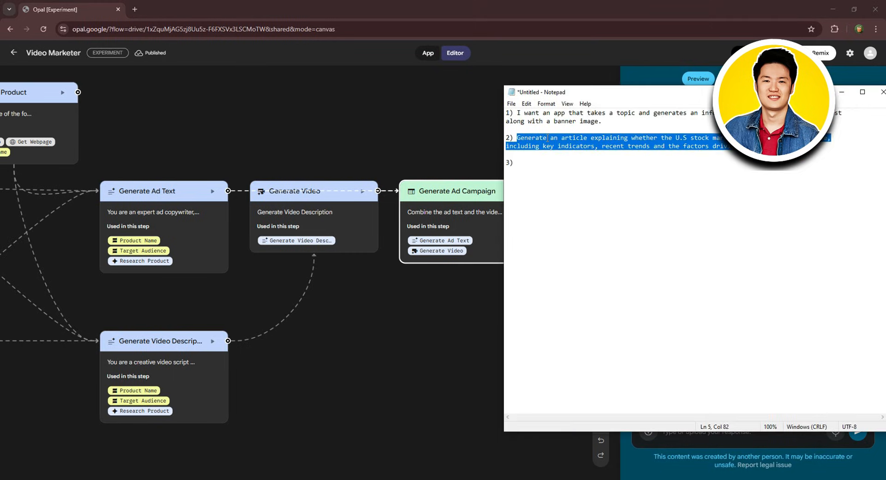
{"action": "key", "text": "ctrl+c"}
{"action": "key", "text": "alt+Tab"}
{"action": "left_click", "coordinate": [700, 423]}
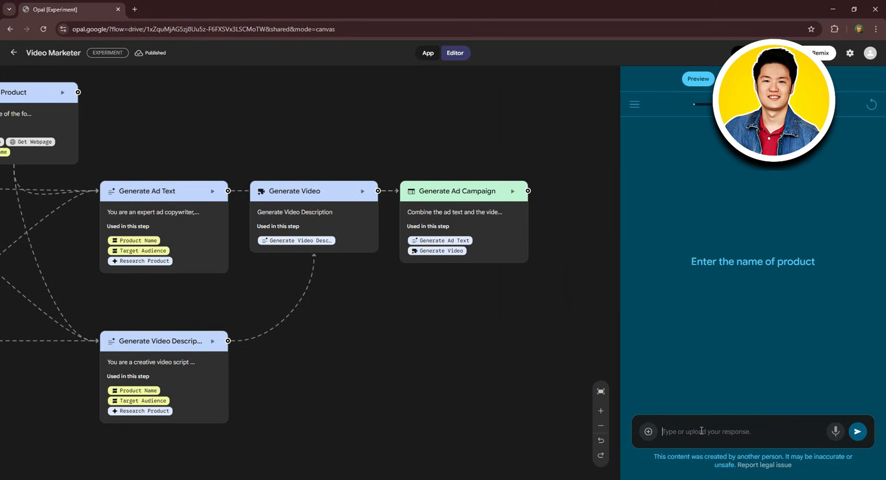
{"action": "key", "text": "ctrl+v"}
{"action": "scroll", "coordinate": [672, 432], "scroll_direction": "up", "scroll_amount": 1}
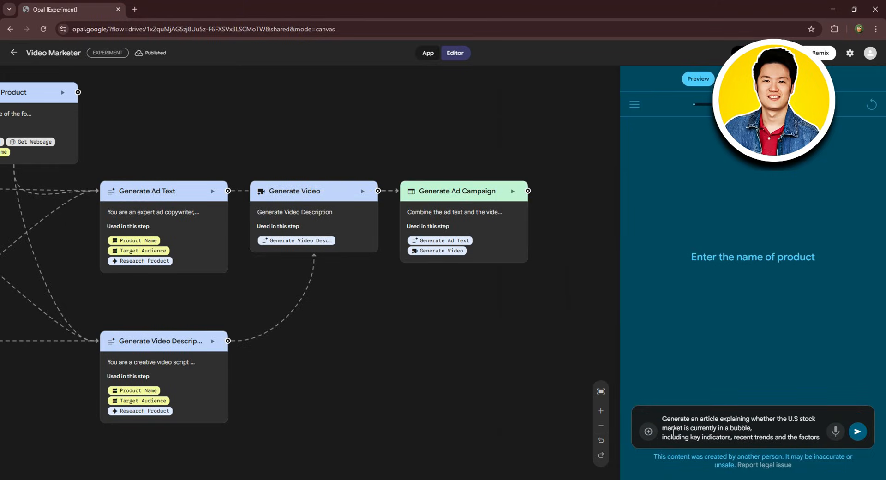
Change "an article" to "a video" in the stock market prompt and submit it as the product name
{"action": "double_click", "coordinate": [710, 418]}
{"action": "type", "text": "vid"}
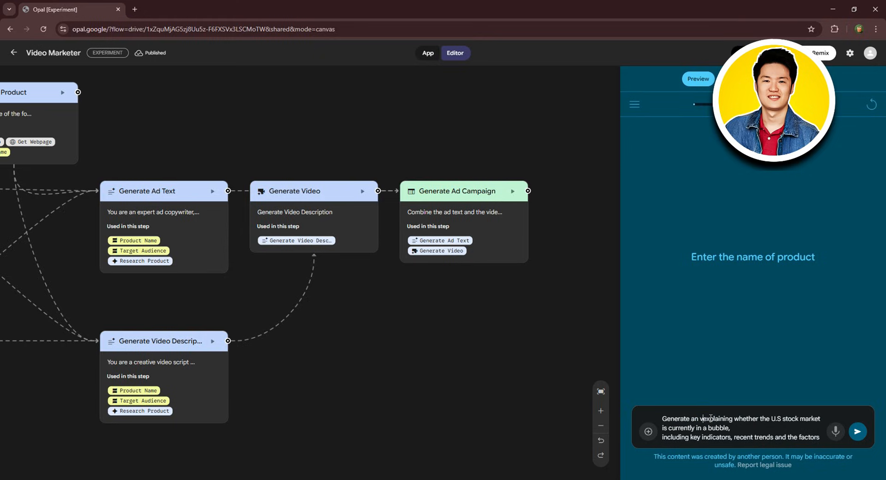
{"action": "key", "text": "BackSpace"}
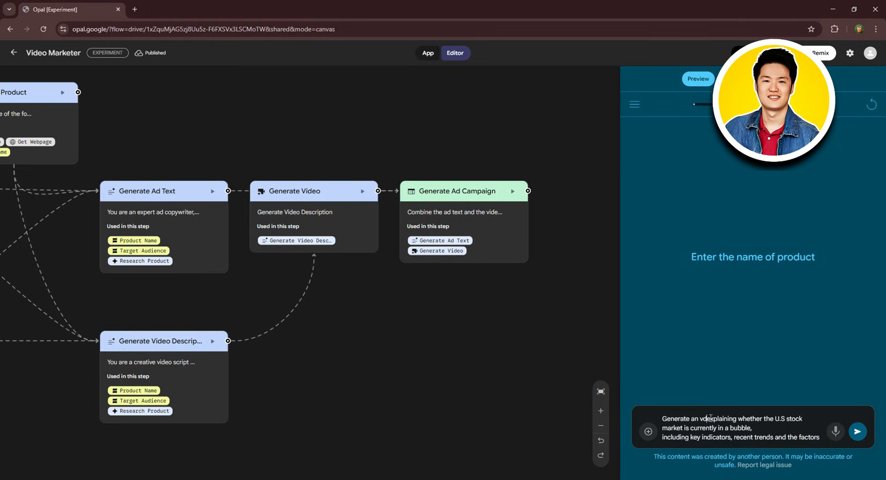
{"action": "key", "text": "BackSpace"}
{"action": "type", "text": "ideo"}
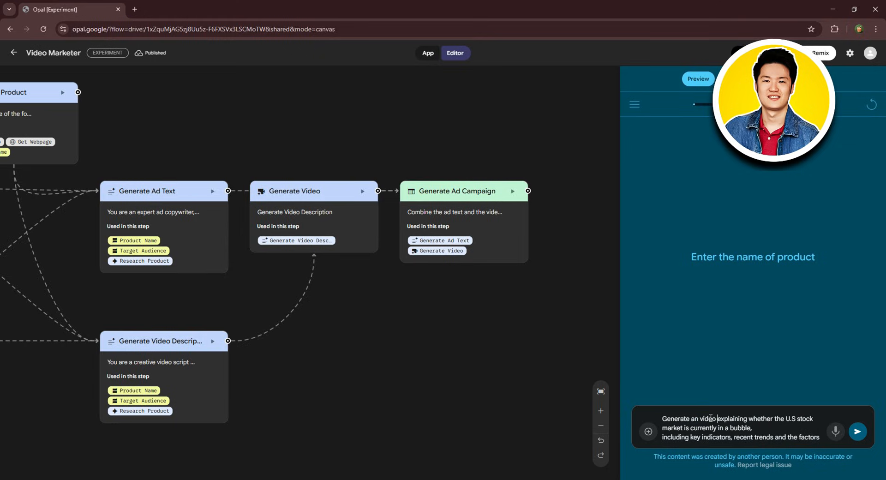
{"action": "key", "text": "BackSpace"}
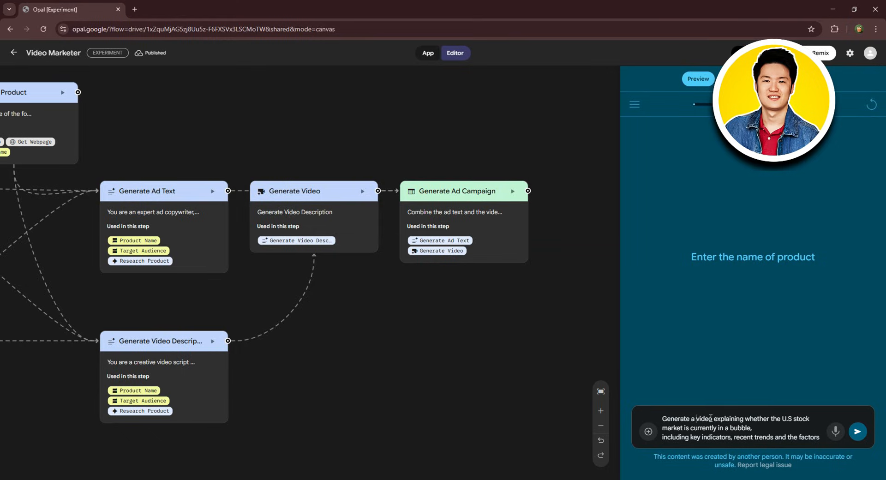
{"action": "scroll", "coordinate": [798, 432], "scroll_direction": "down", "scroll_amount": 1}
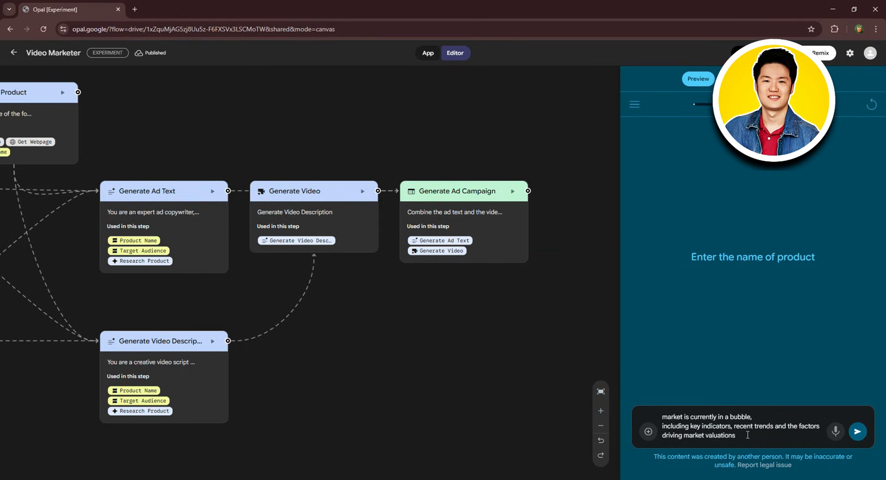
{"action": "left_click", "coordinate": [857, 432]}
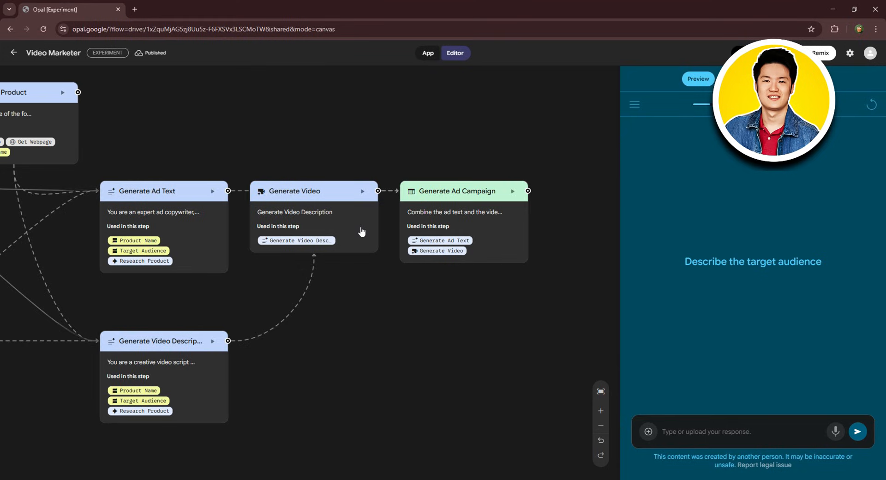
{"action": "scroll", "coordinate": [361, 226], "scroll_direction": "up", "scroll_amount": 1}
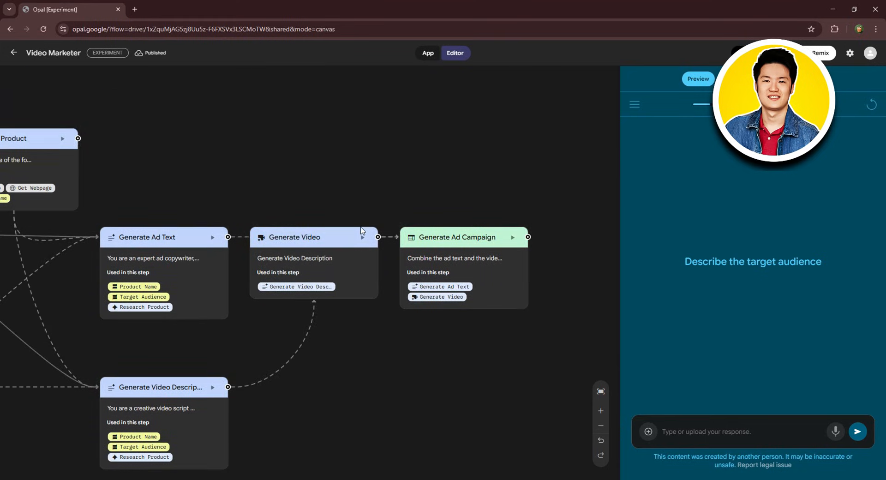
{"action": "scroll", "coordinate": [361, 230], "scroll_direction": "down", "scroll_amount": 1}
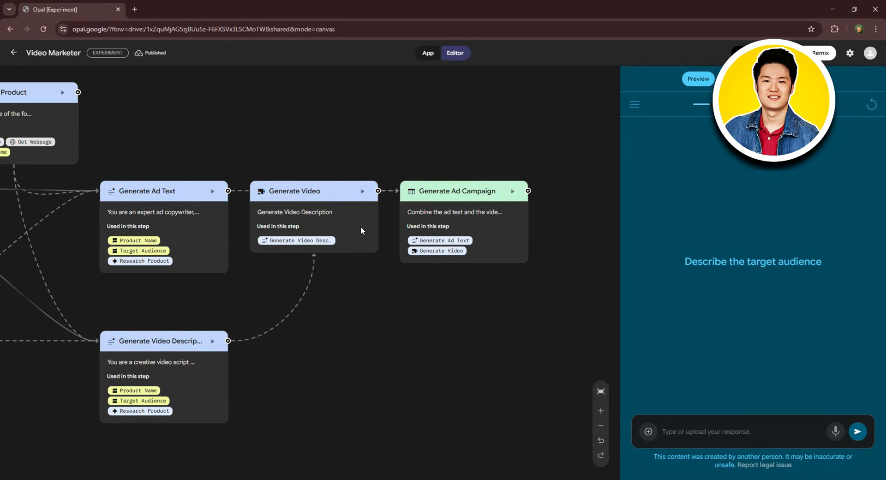